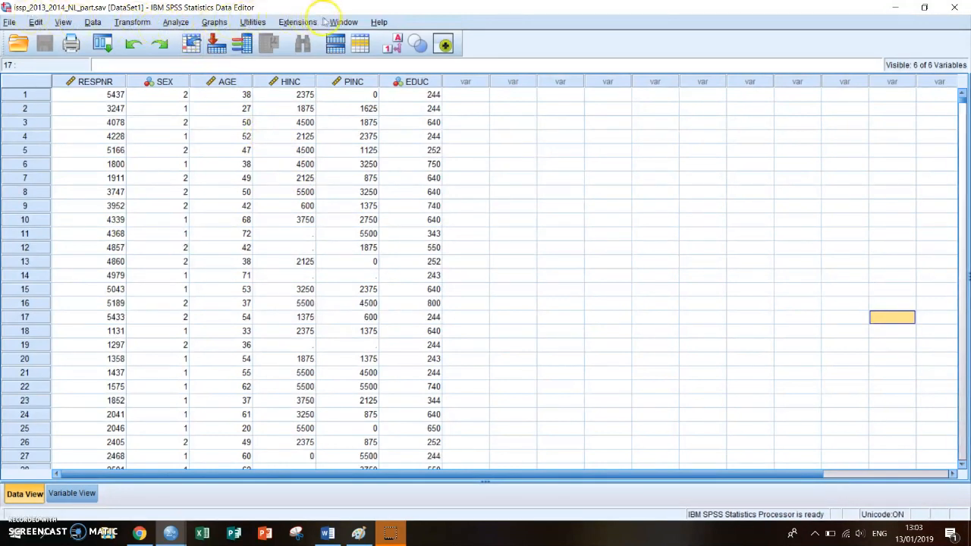
click(176, 24)
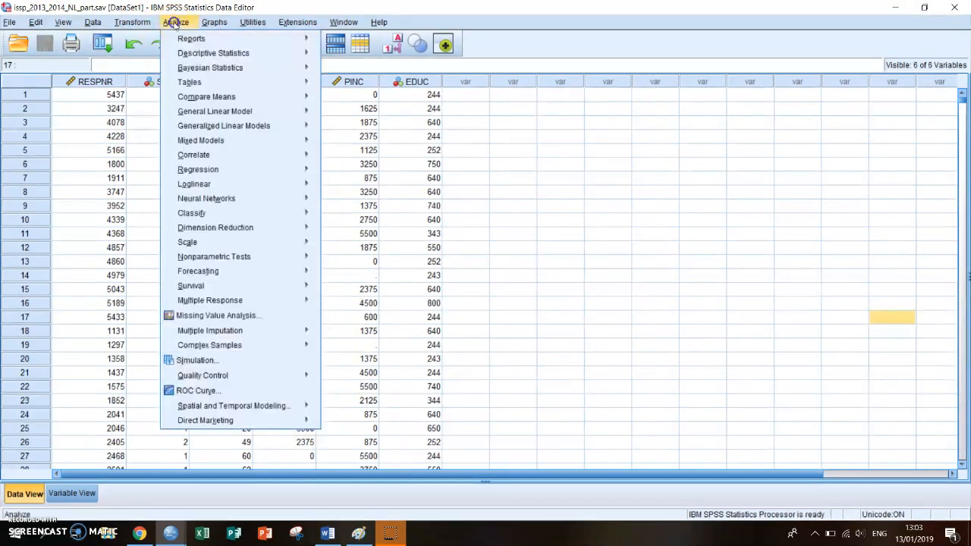
mouse_move(216, 72)
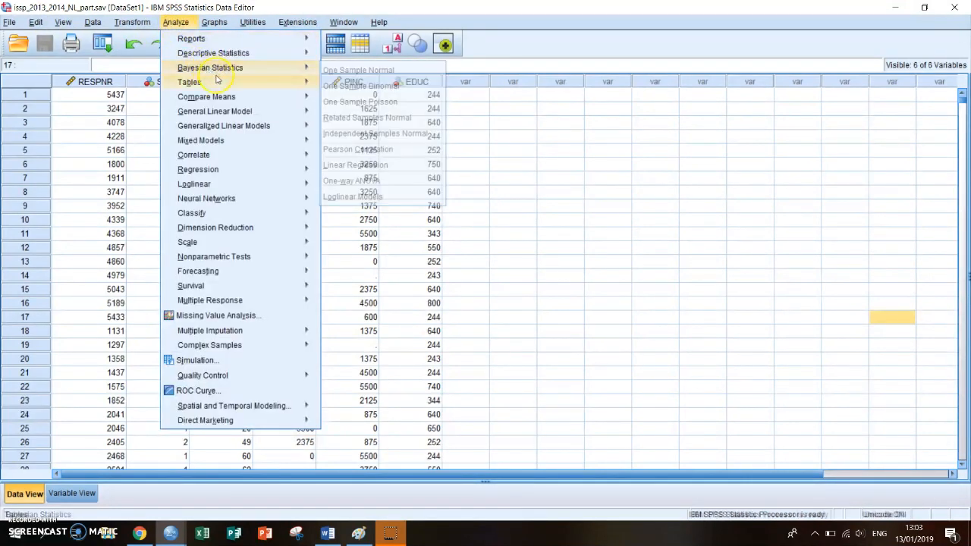
mouse_move(241, 55)
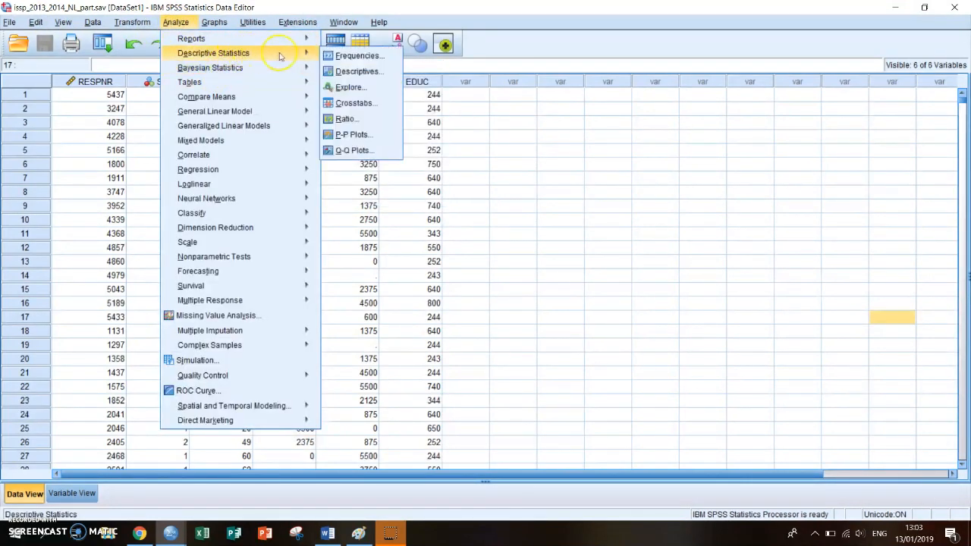
click(394, 71)
click(409, 236)
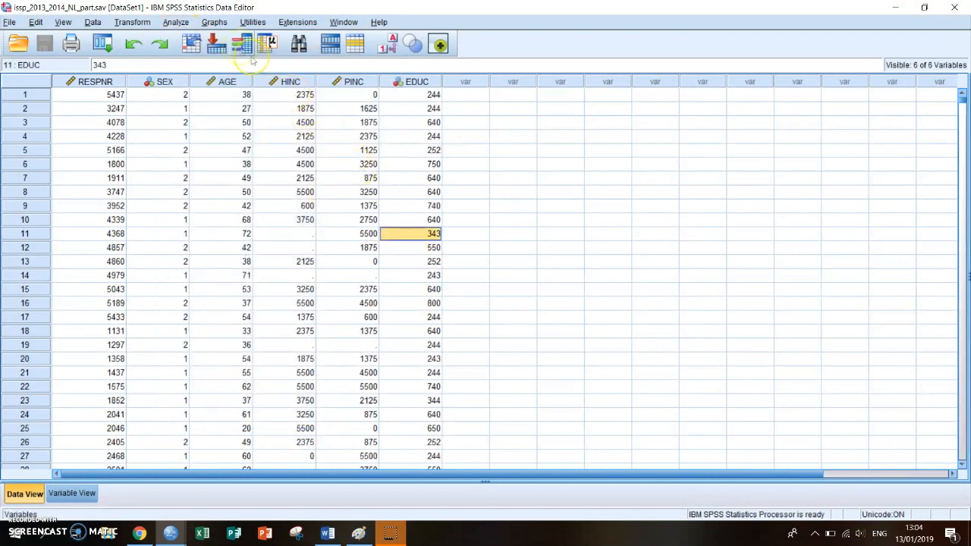
Set up a Descriptives analysis of the HINC variable and paste it as syntax.
click(176, 22)
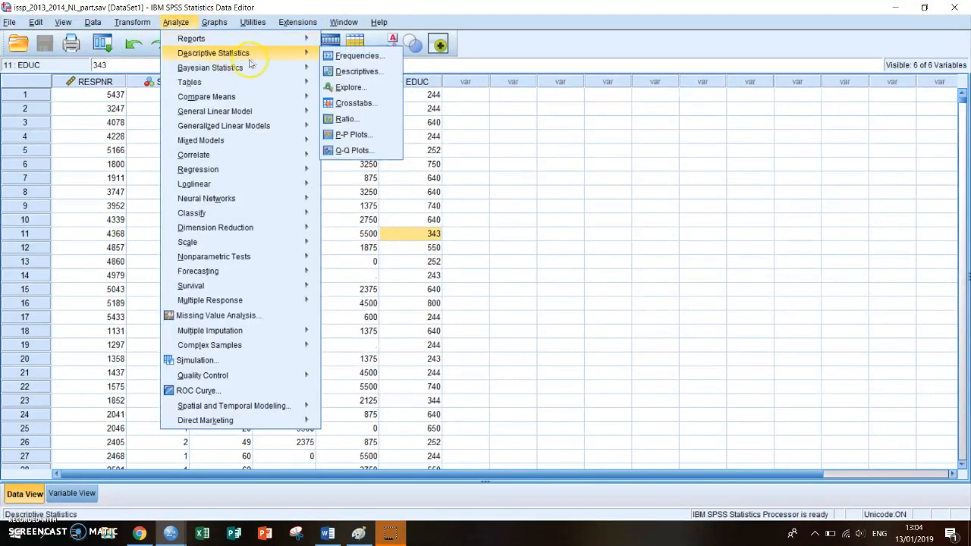
click(355, 72)
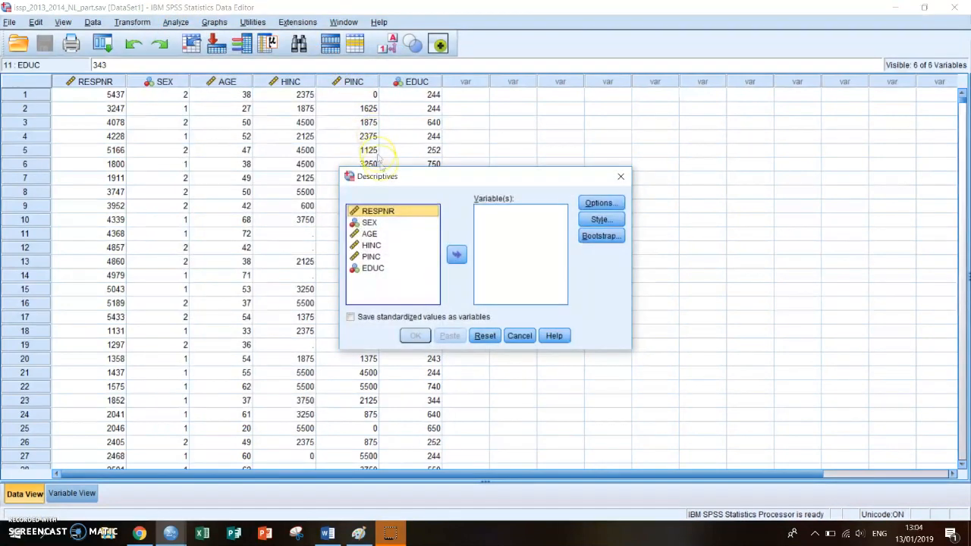
click(376, 268)
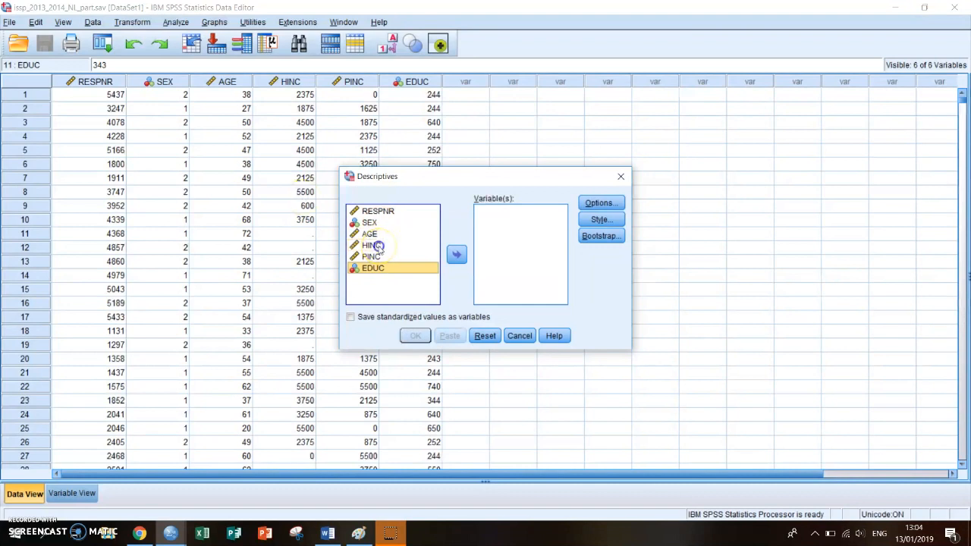
click(378, 246)
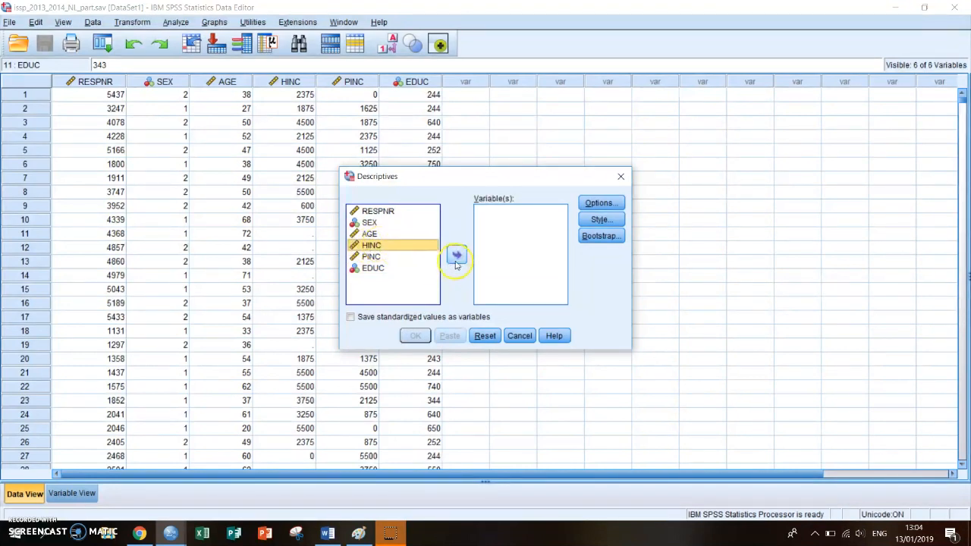
click(457, 260)
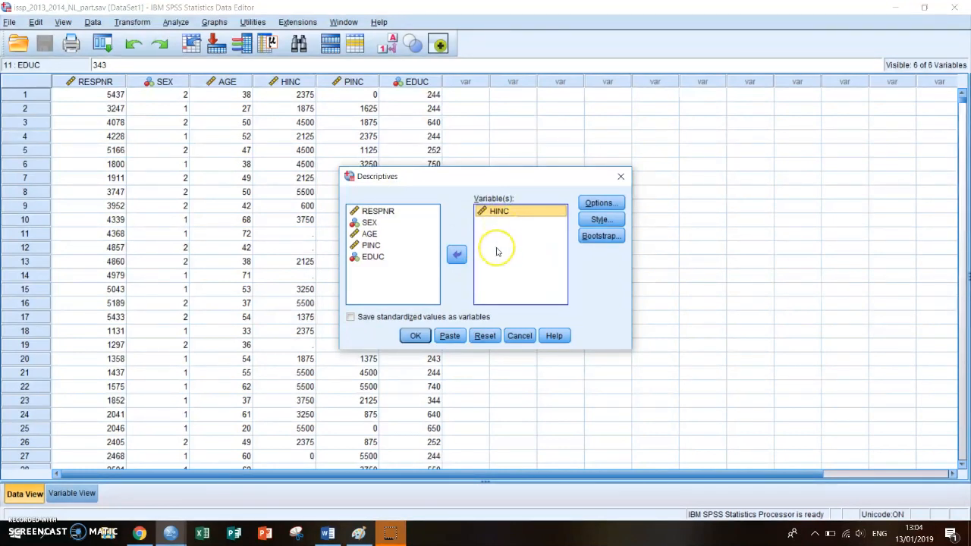
click(455, 340)
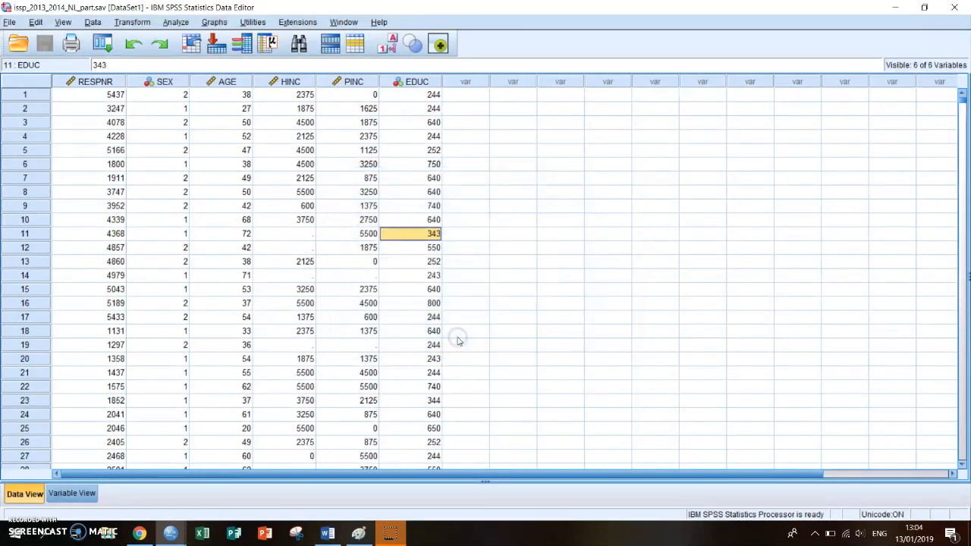
Run the pasted DESCRIPTIVES command for HINC from the Syntax Editor.
click(173, 532)
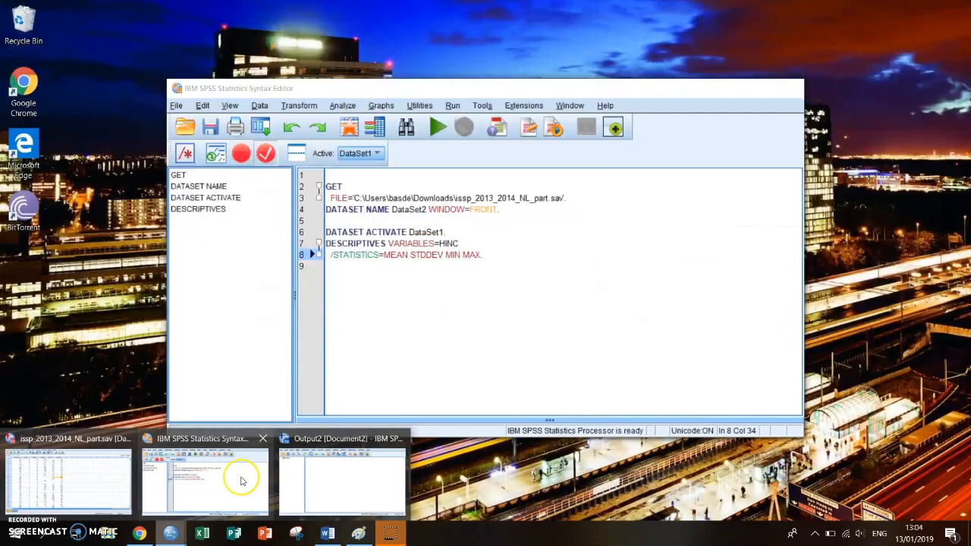
click(242, 480)
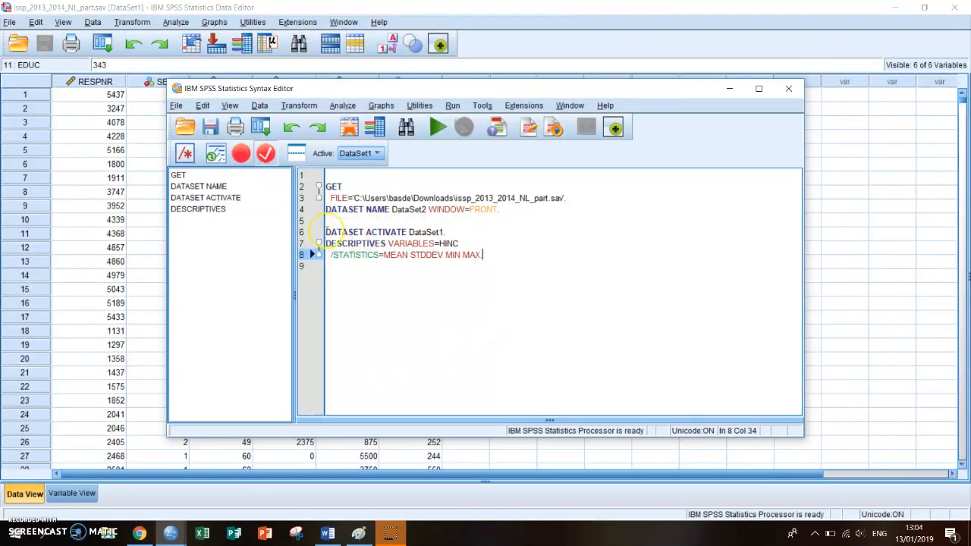
click(324, 232)
drag(324, 231, 491, 258)
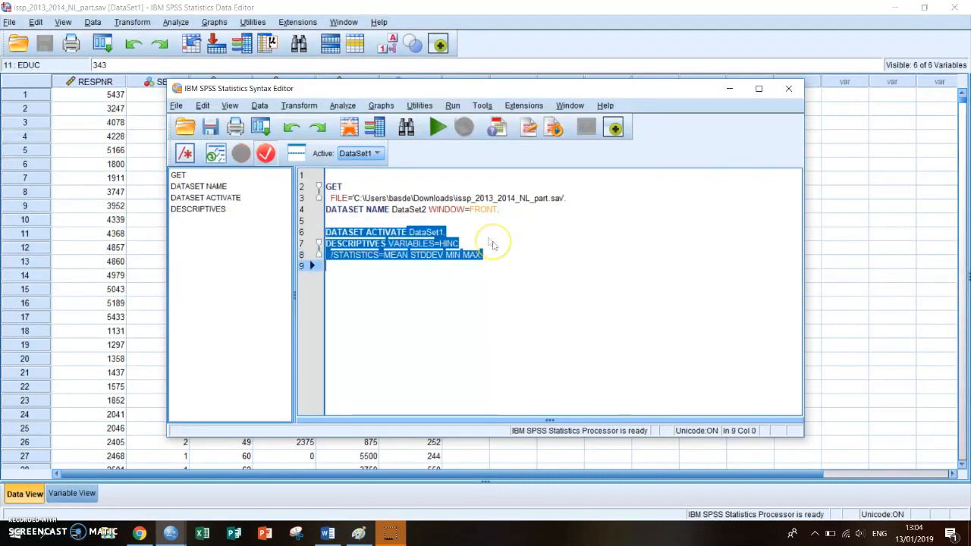
key(ctrl+r)
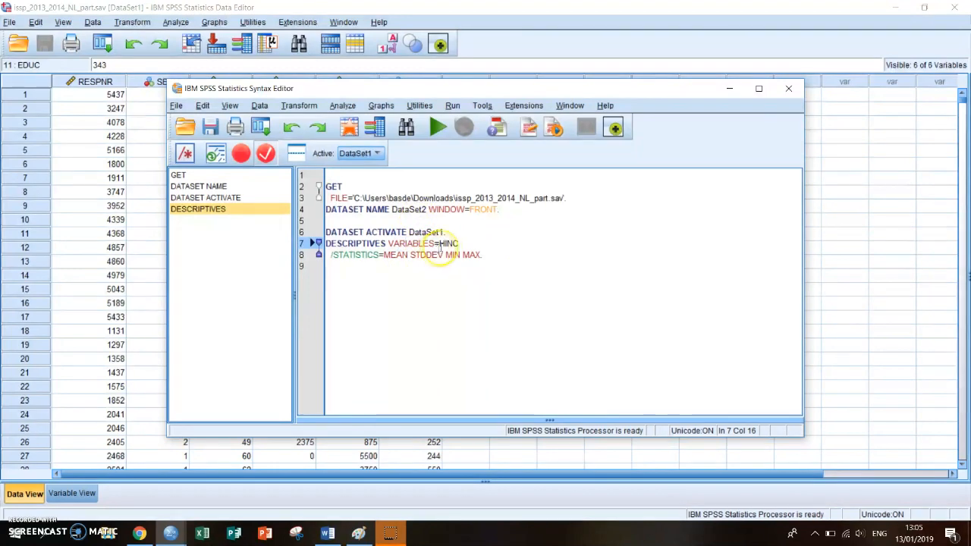
click(440, 129)
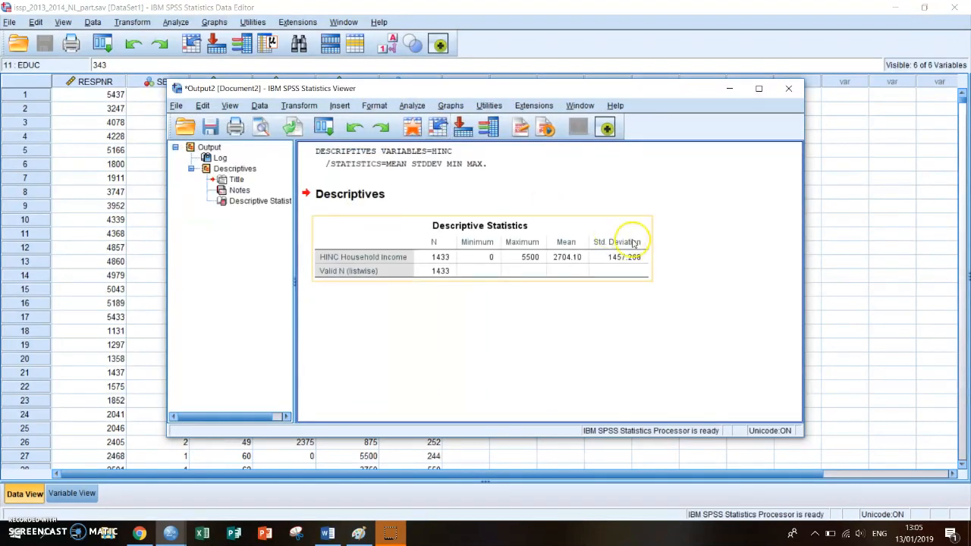
click(544, 225)
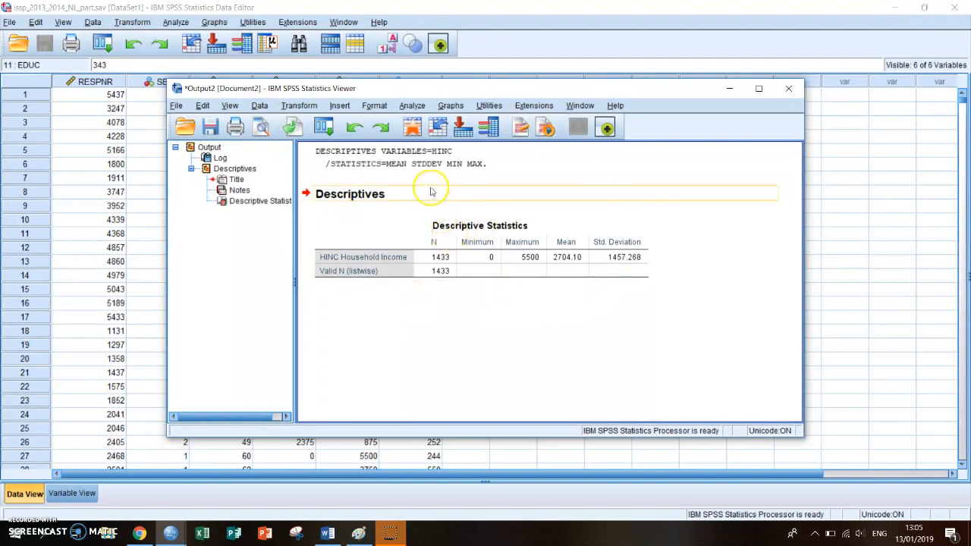
Start a Frequencies analysis and remove every variable except HINC from the analysis list.
click(415, 109)
mouse_move(468, 148)
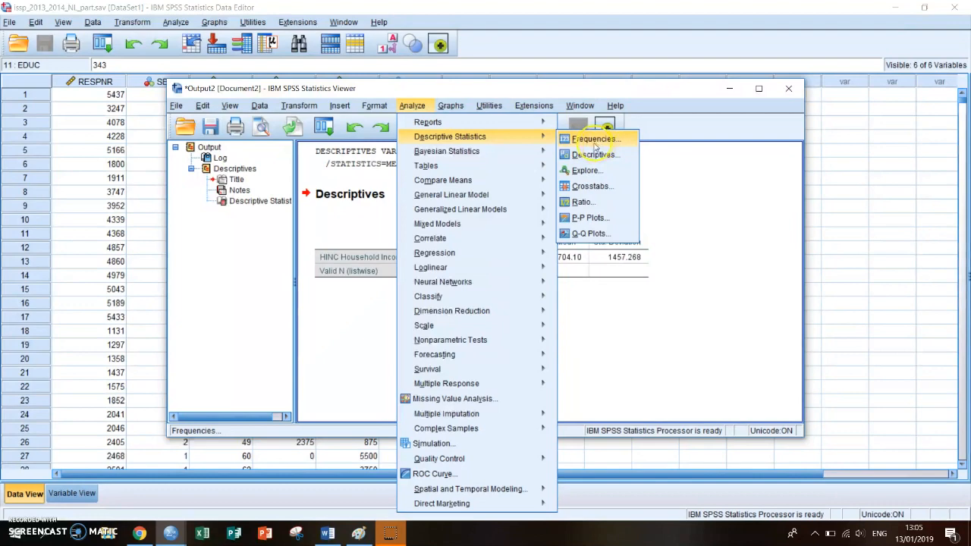
click(595, 140)
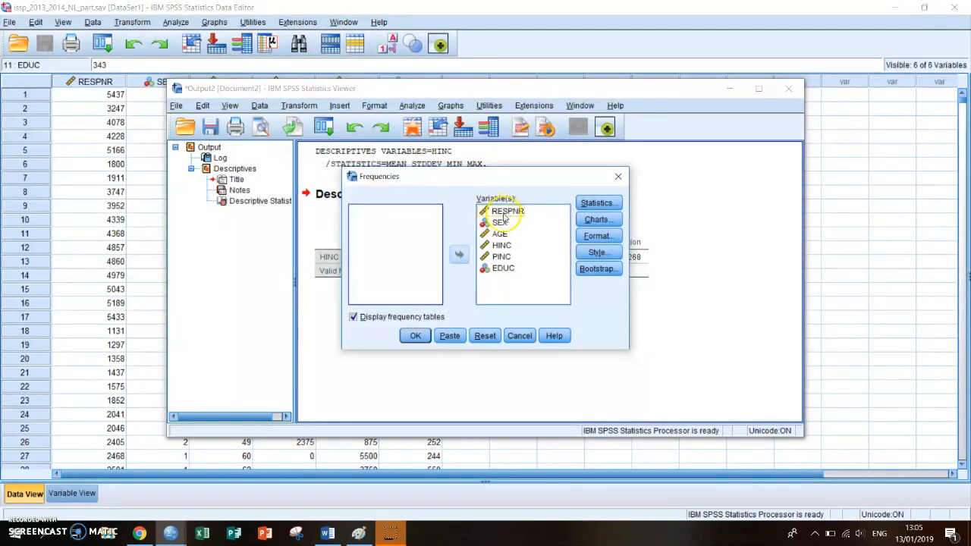
click(506, 269)
double_click(504, 268)
click(501, 257)
double_click(501, 257)
click(499, 233)
click(365, 205)
click(499, 223)
click(459, 254)
click(507, 211)
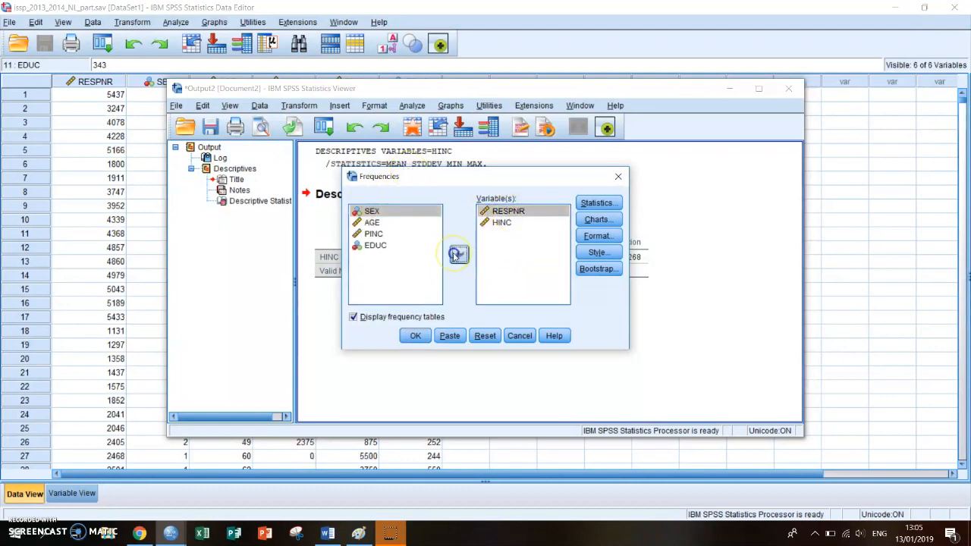
click(459, 255)
Request mean, median, mode, standard deviation, minimum and maximum as the statistics for the Frequencies analysis.
click(598, 203)
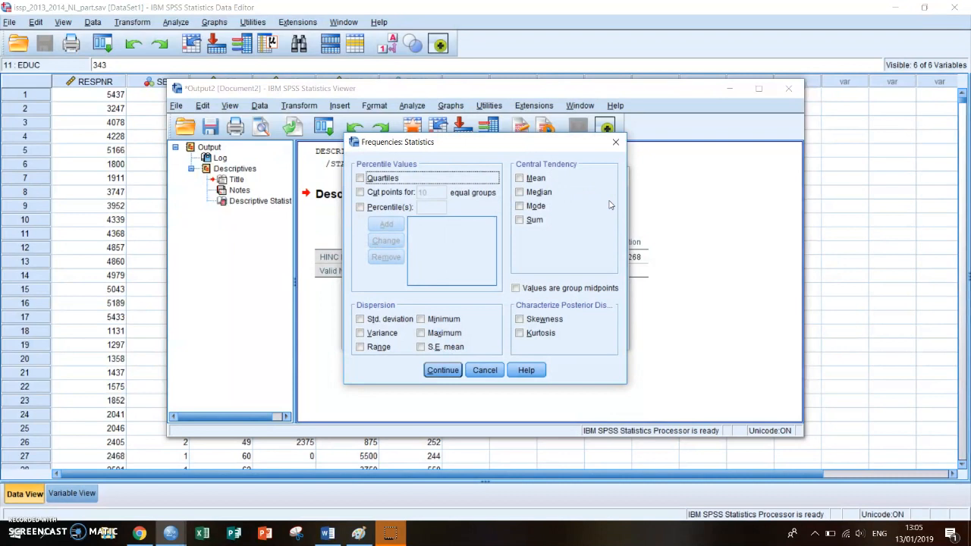
click(534, 179)
click(536, 205)
click(537, 192)
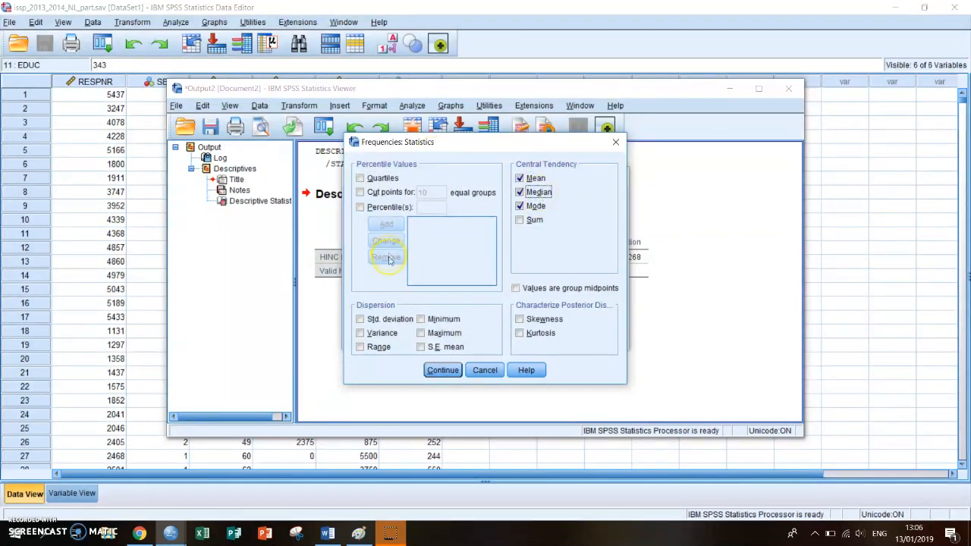
click(361, 319)
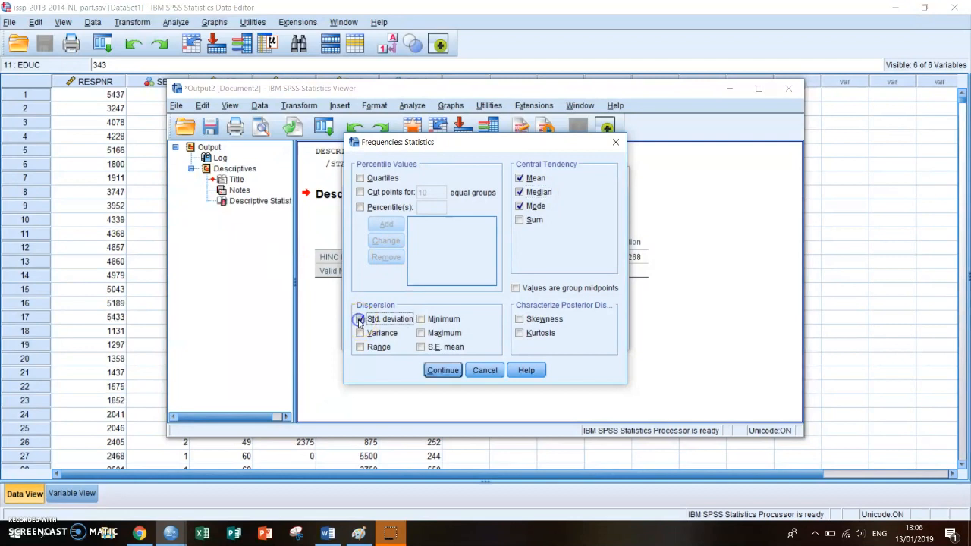
click(440, 333)
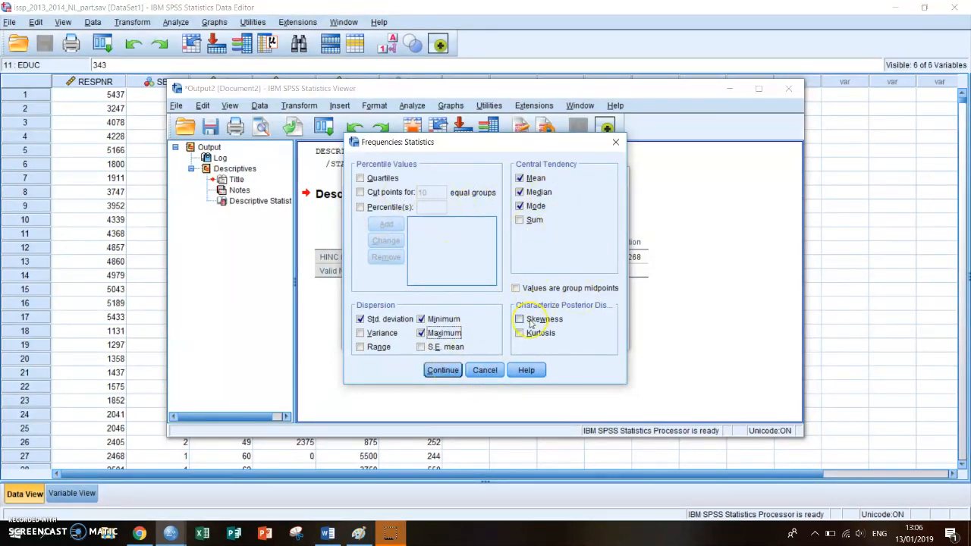
click(440, 372)
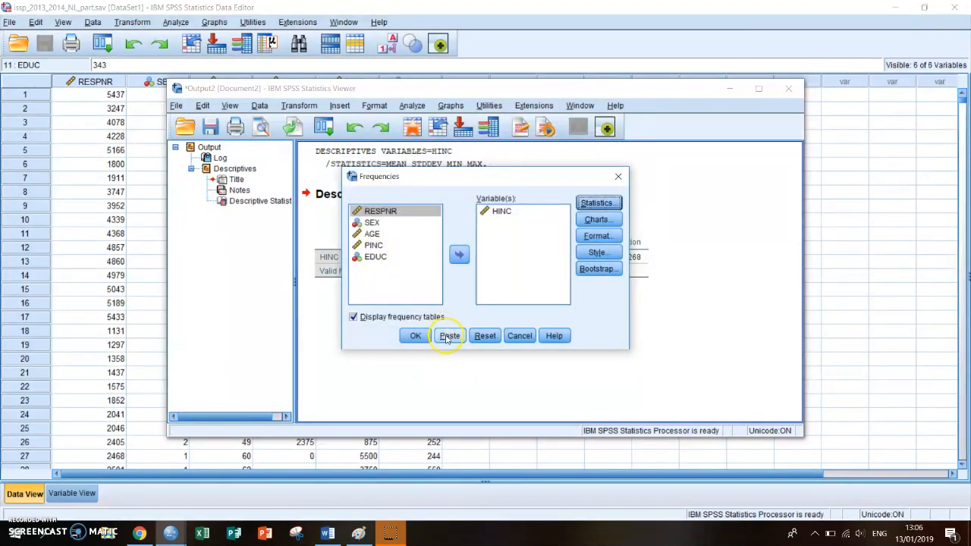
Paste the Frequencies analysis as syntax and run the FREQUENCIES command for HINC from the Syntax Editor.
click(451, 336)
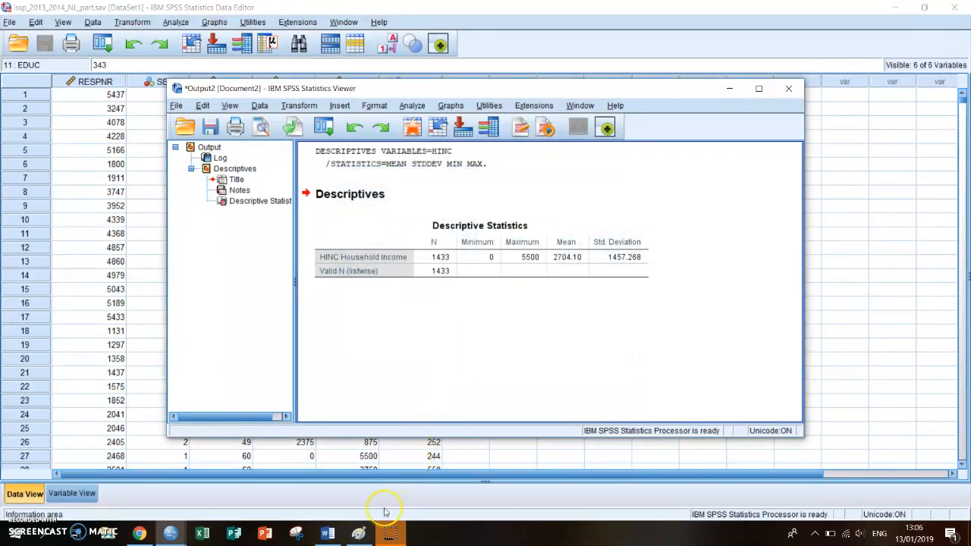
mouse_move(171, 534)
click(298, 493)
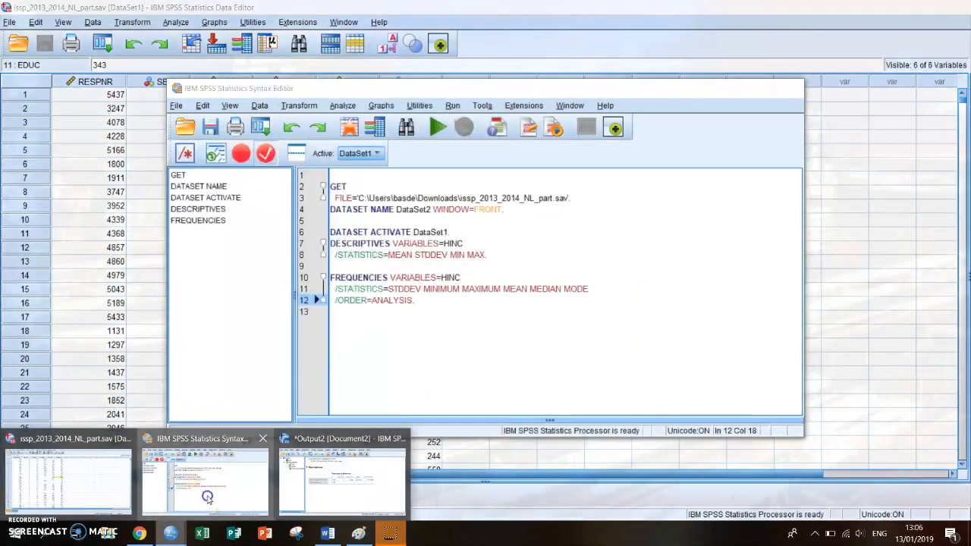
click(377, 278)
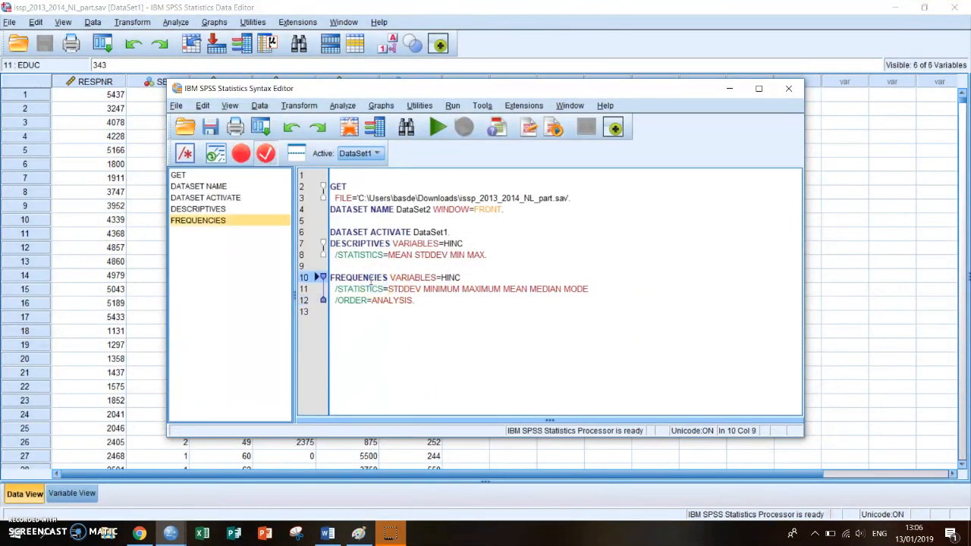
click(446, 133)
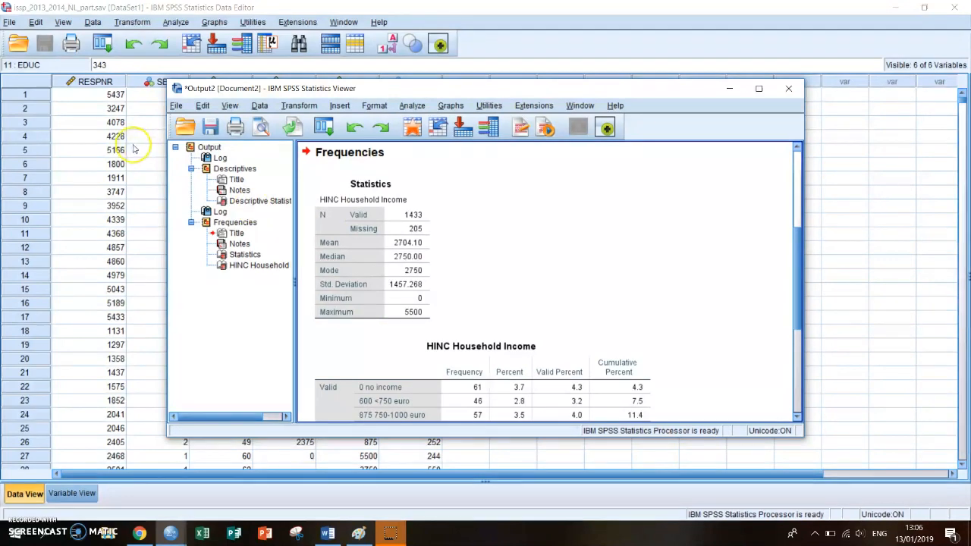
Examine the Statistics table and the household income frequency table for HINC in the output.
click(73, 150)
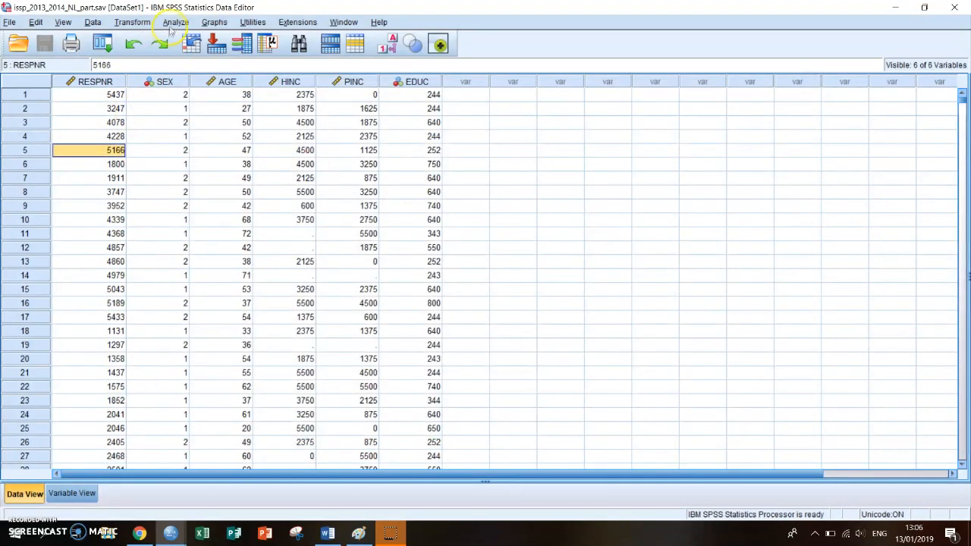
click(169, 534)
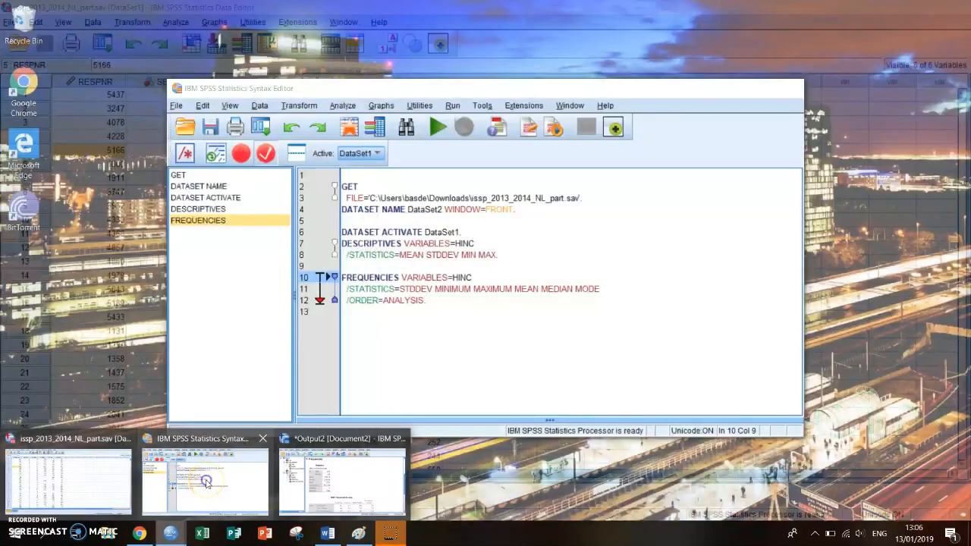
click(192, 497)
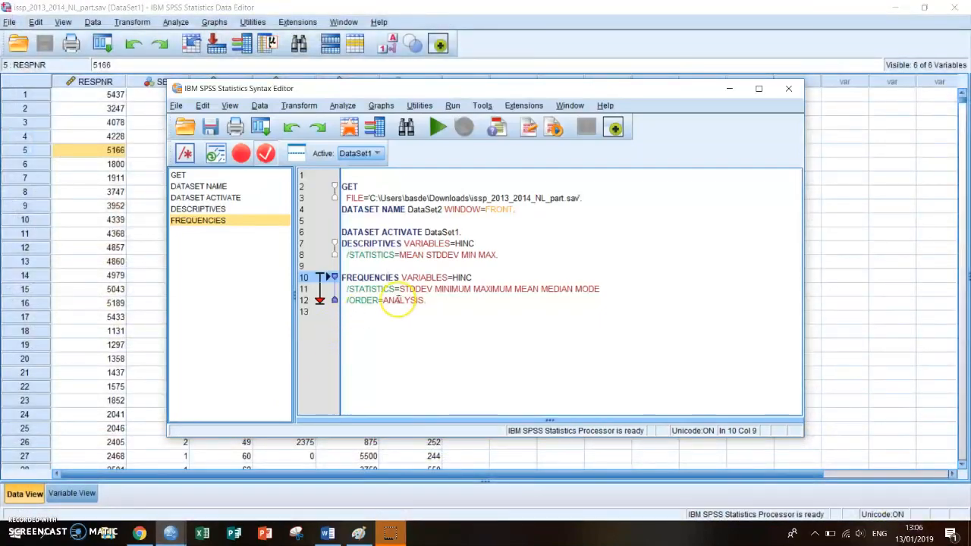
click(171, 533)
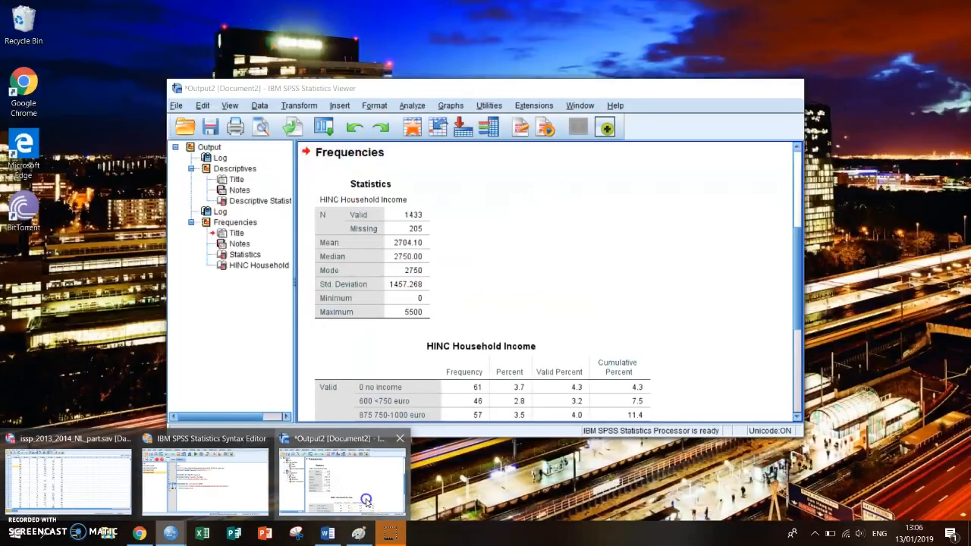
click(365, 503)
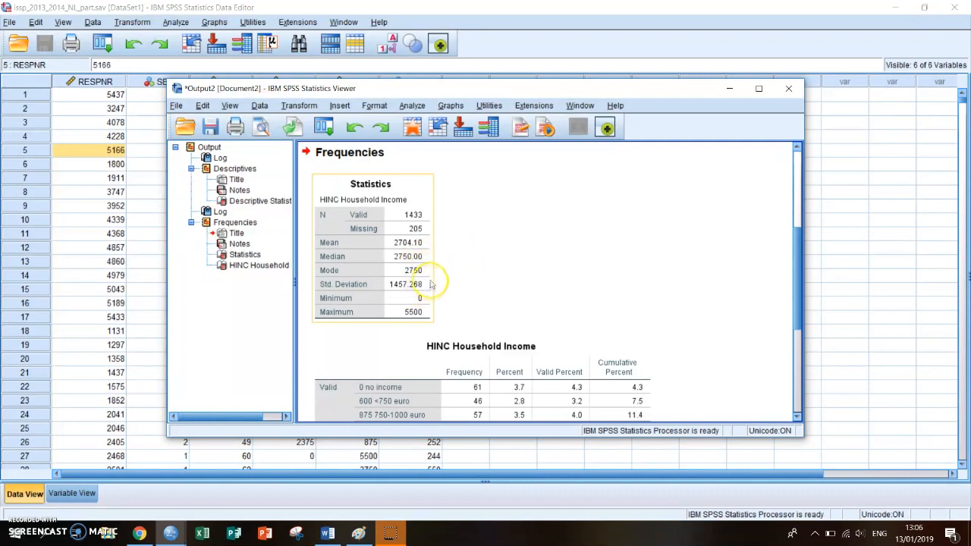
scroll(661, 282, down, 5)
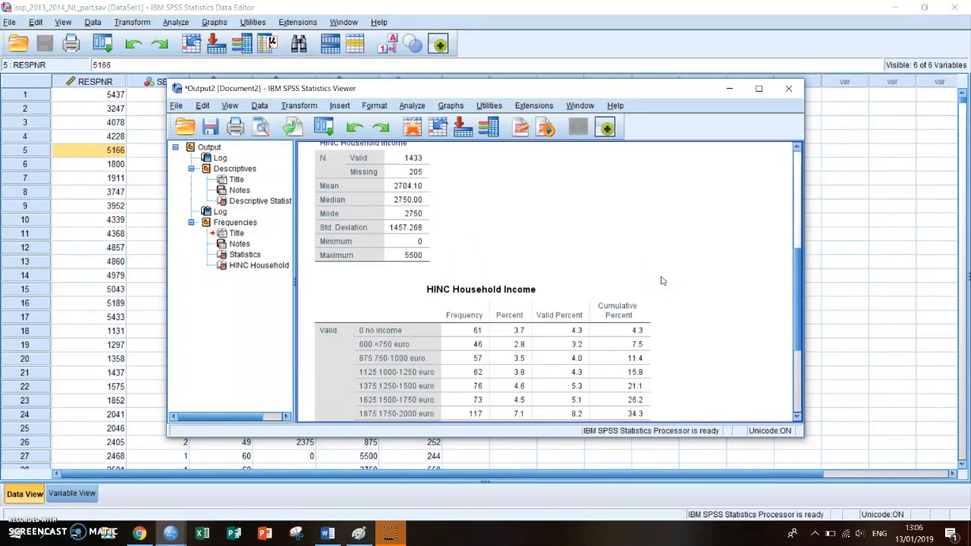
scroll(661, 281, down, 1)
scroll(662, 281, up, 1)
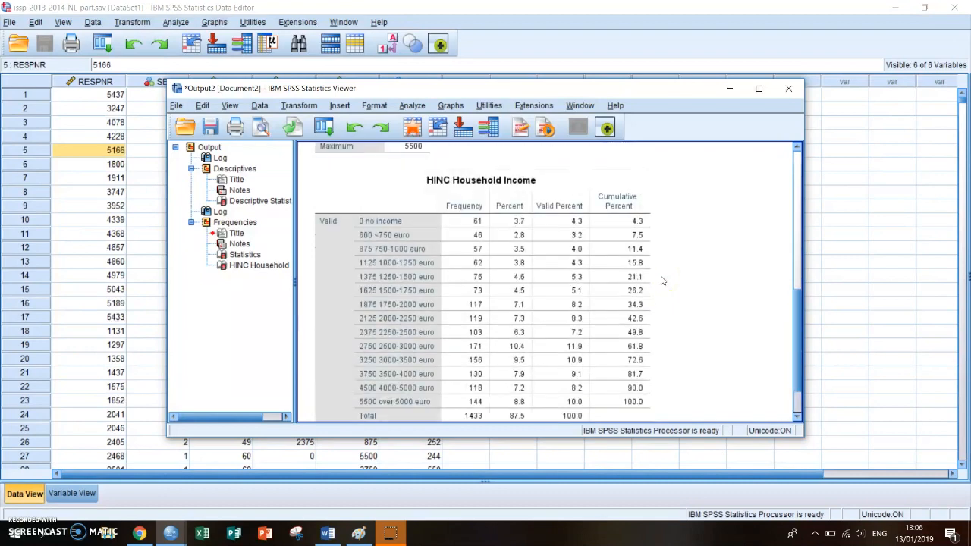
Examine the valid and missing case counts for HINC in the Statistics table of the Frequencies output.
scroll(662, 280, up, 3)
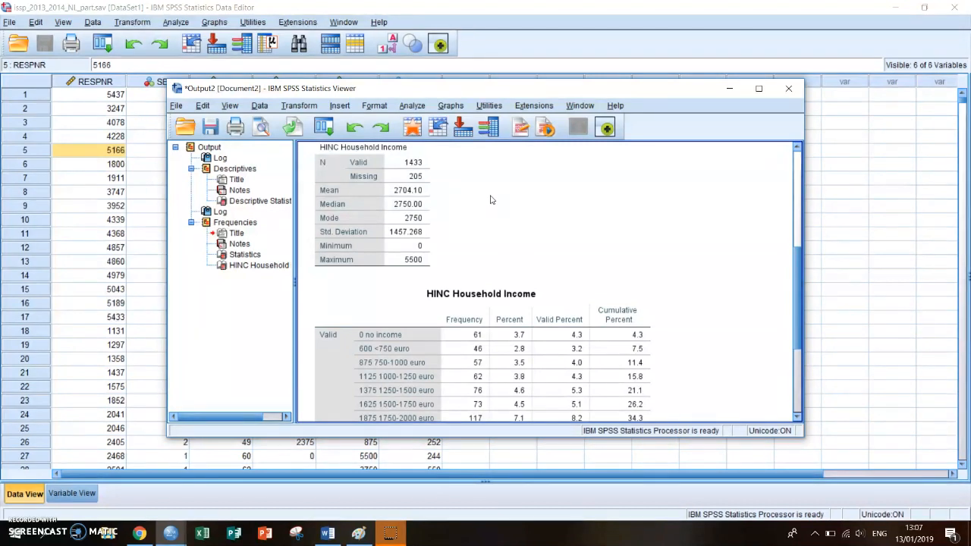
scroll(490, 200, up, 1)
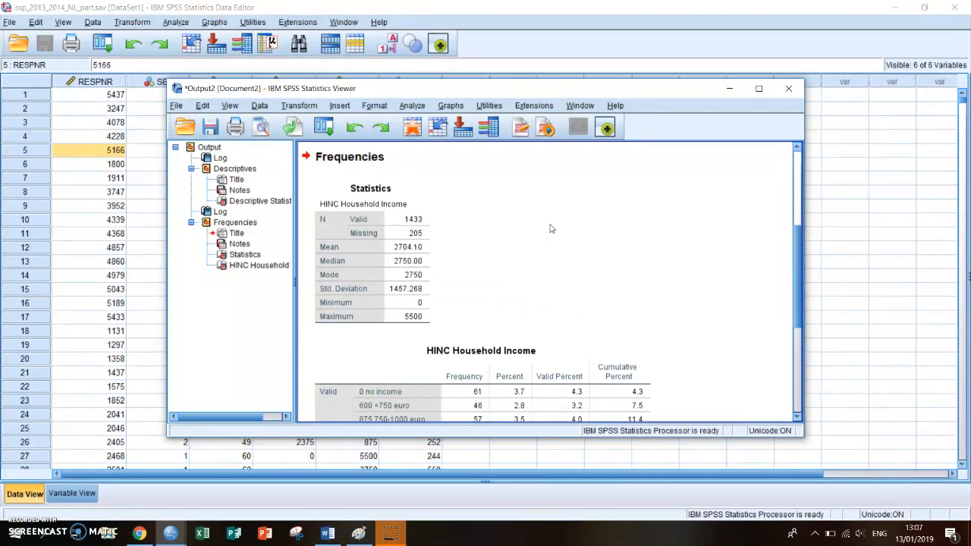
click(410, 204)
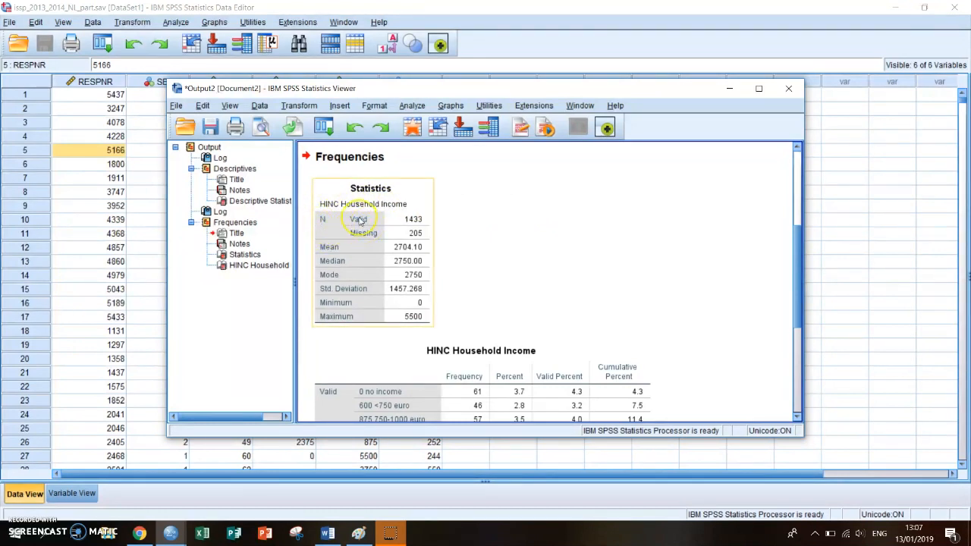
click(477, 227)
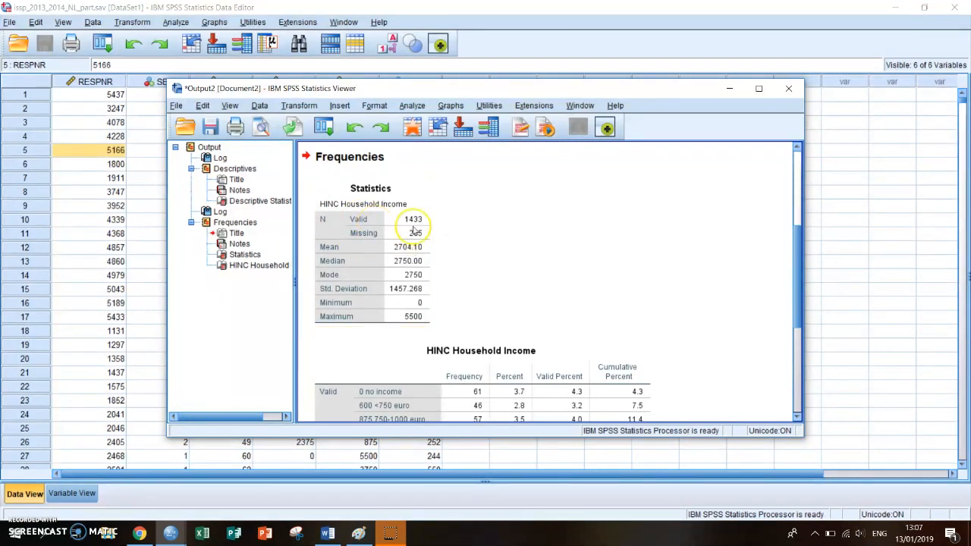
click(429, 221)
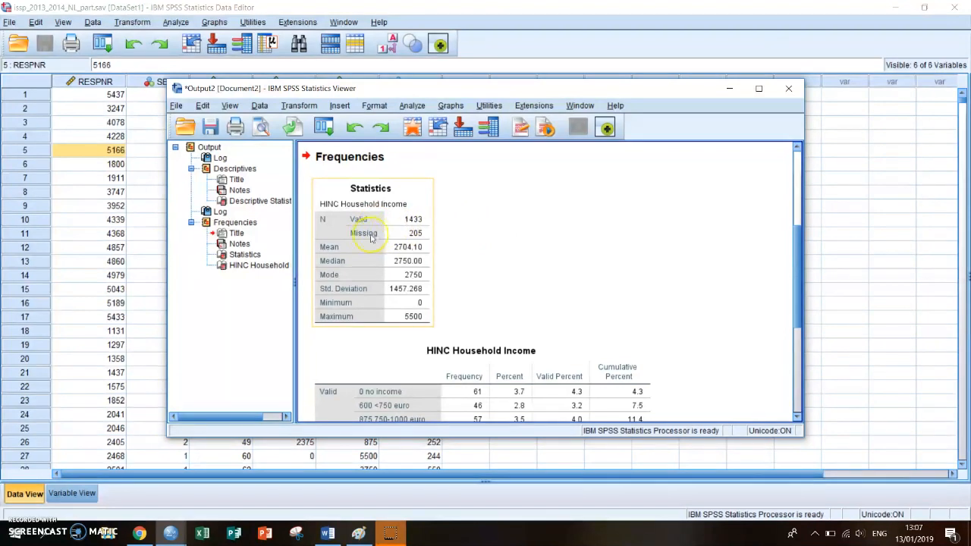
click(456, 240)
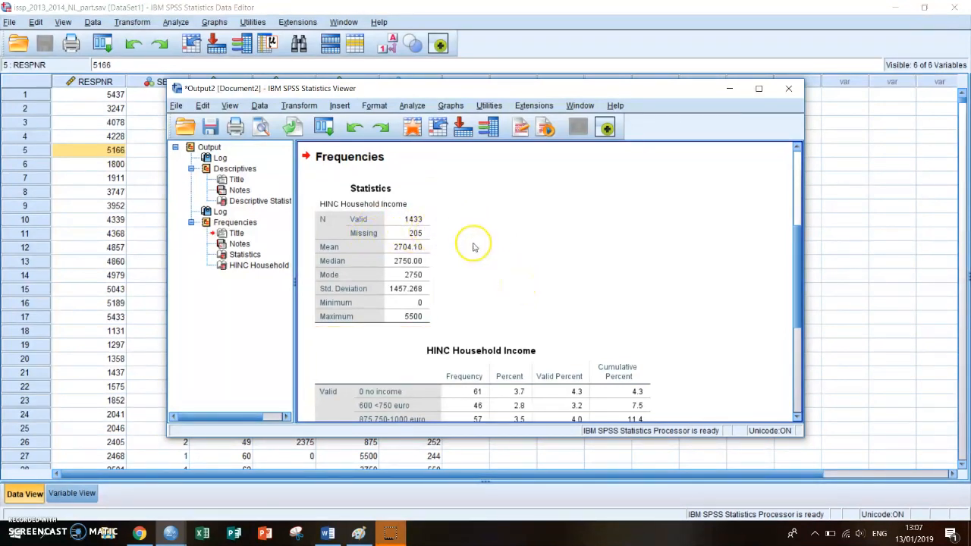
click(426, 233)
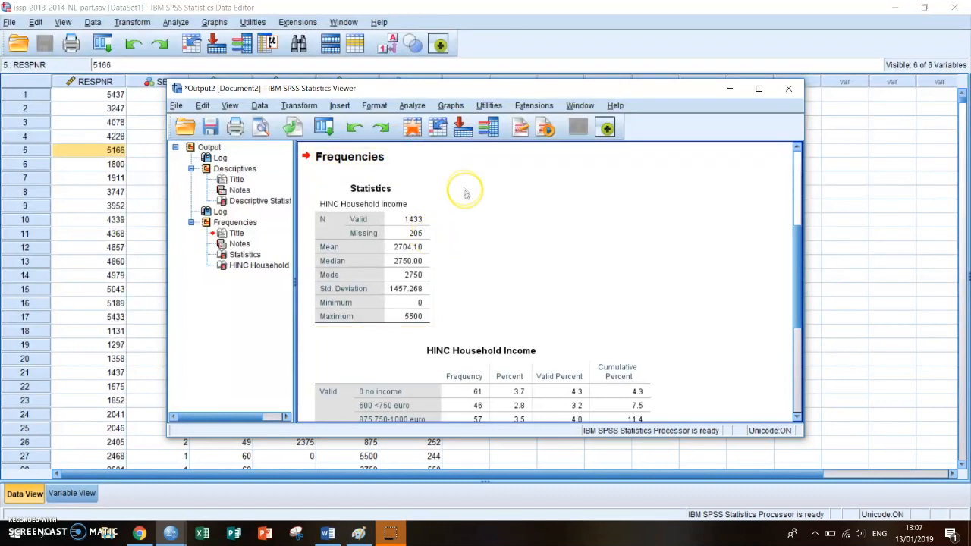
Start a Frequencies analysis and add RESPNR, SEX, EDUC, PINC and AGE to the analysis list after HINC.
click(412, 105)
mouse_move(468, 141)
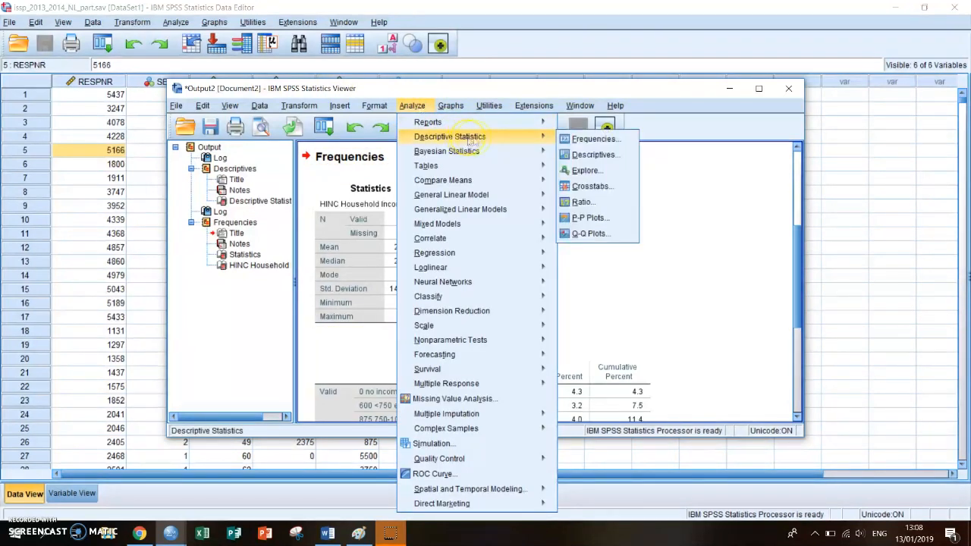
click(586, 141)
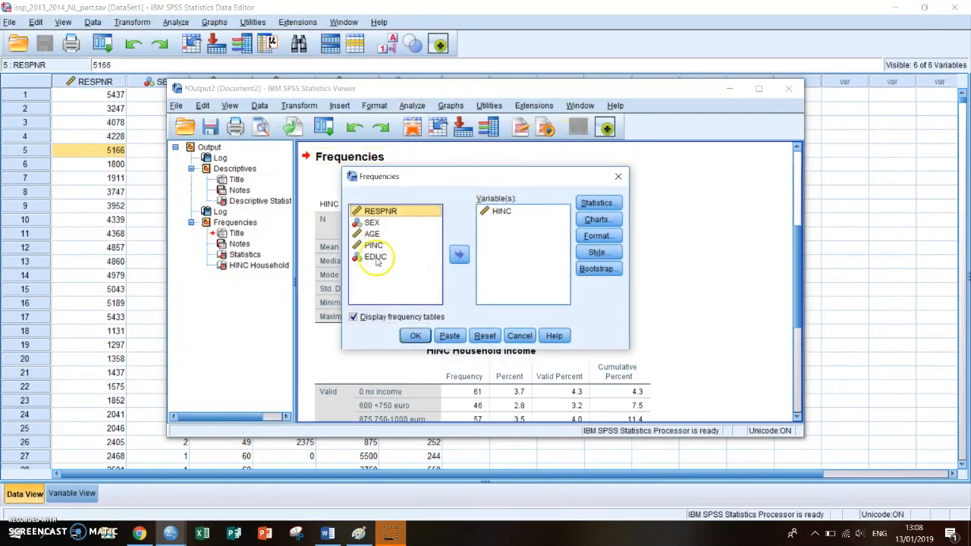
click(459, 255)
click(459, 255)
click(390, 234)
click(459, 255)
click(398, 222)
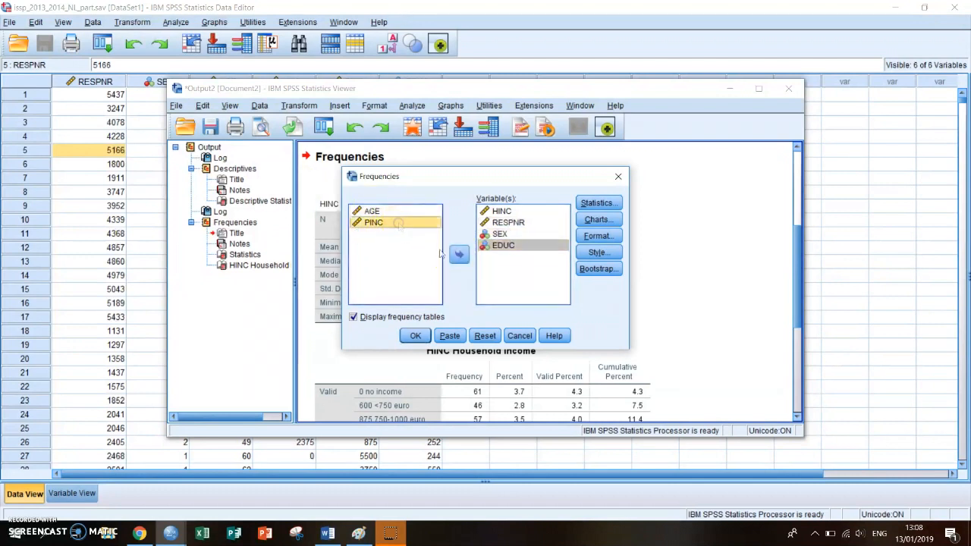
click(459, 255)
click(394, 211)
click(461, 258)
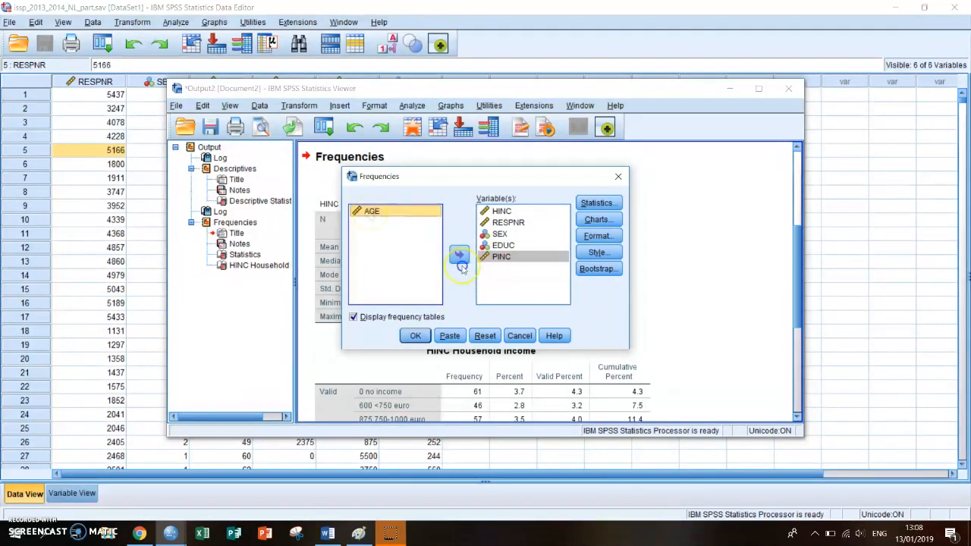
Paste the Frequencies analysis as syntax and run the new FREQUENCIES command for all six variables from the Syntax Editor.
click(450, 339)
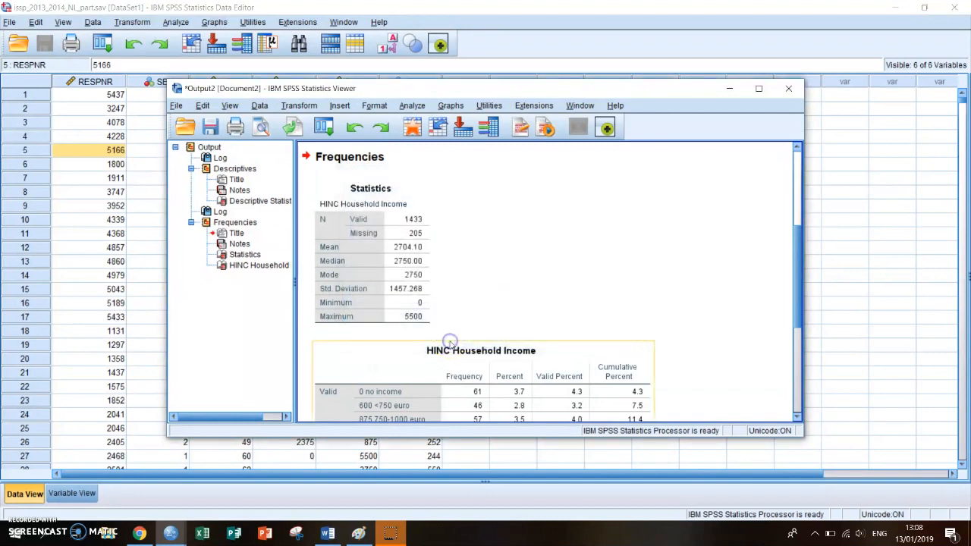
mouse_move(171, 533)
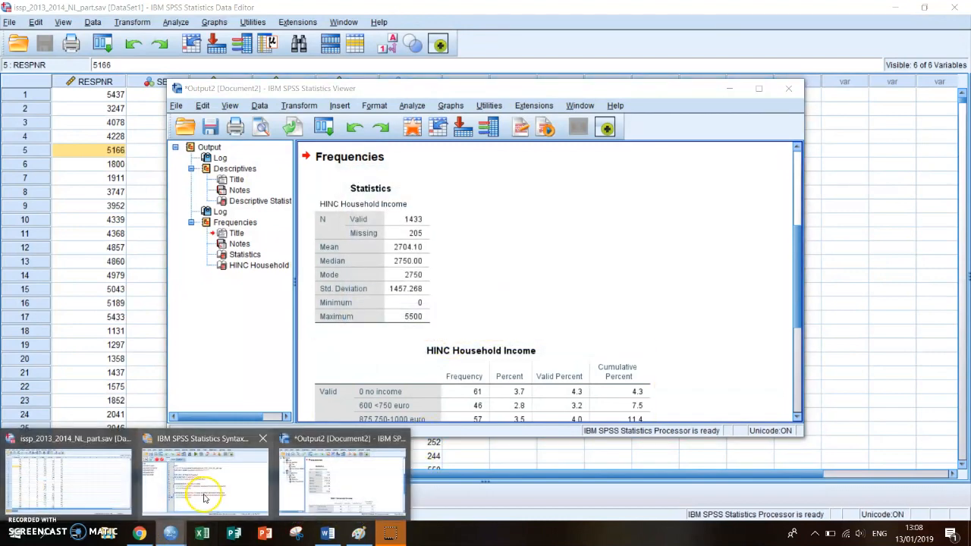
click(204, 498)
click(378, 323)
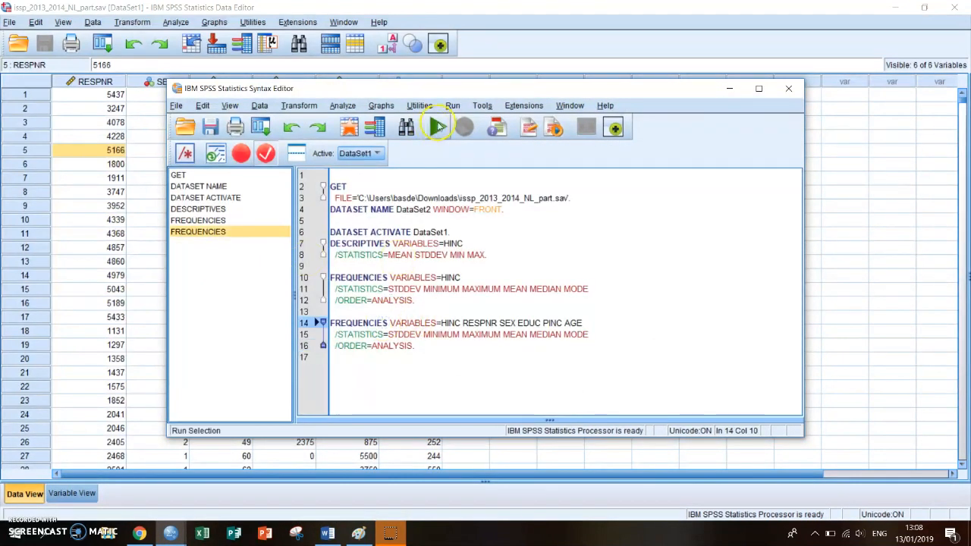
click(439, 128)
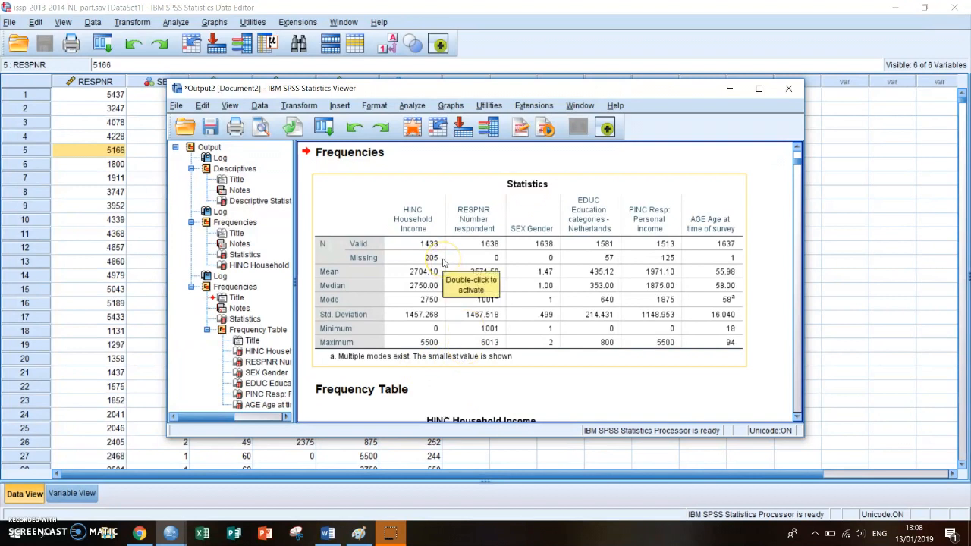
Compare the valid and missing case counts of the six variables in the new Statistics table.
click(470, 246)
click(466, 249)
click(487, 260)
click(519, 256)
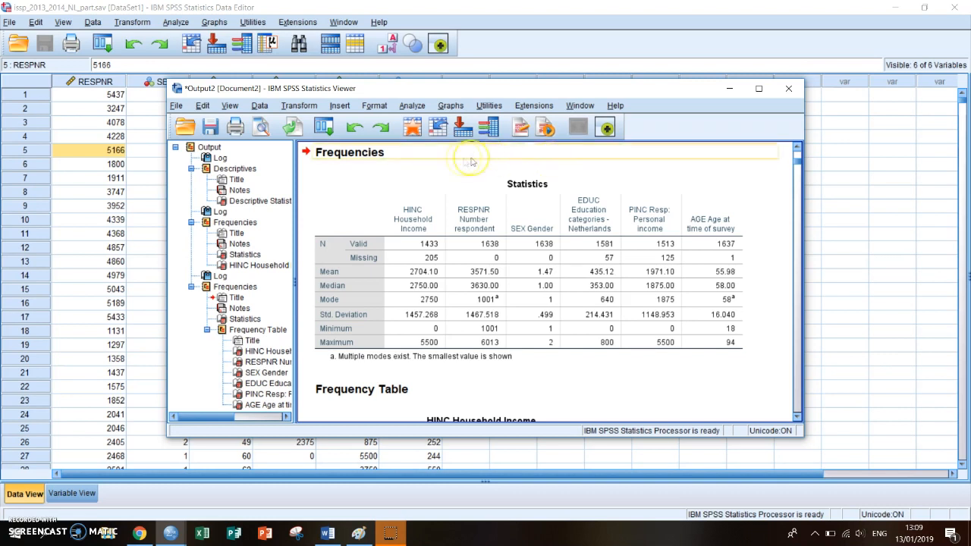
click(385, 174)
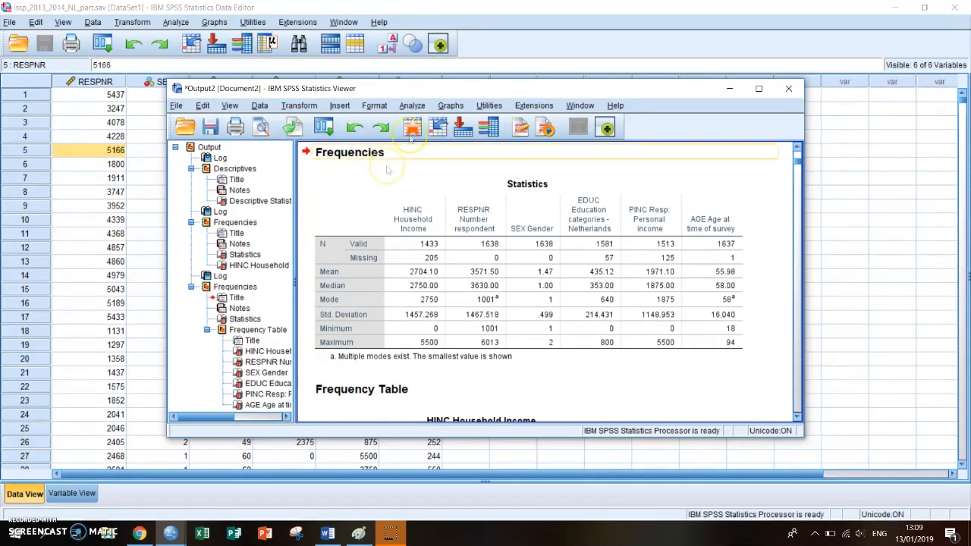
Start a Descriptives analysis and add RESPNR, AGE, PINC, SEX and EDUC to the analysis list after HINC.
click(413, 106)
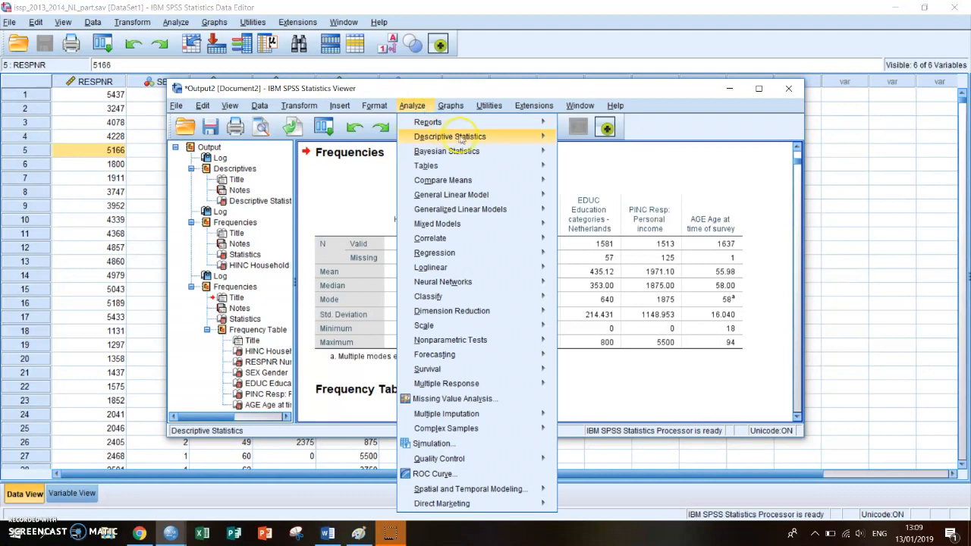
click(537, 144)
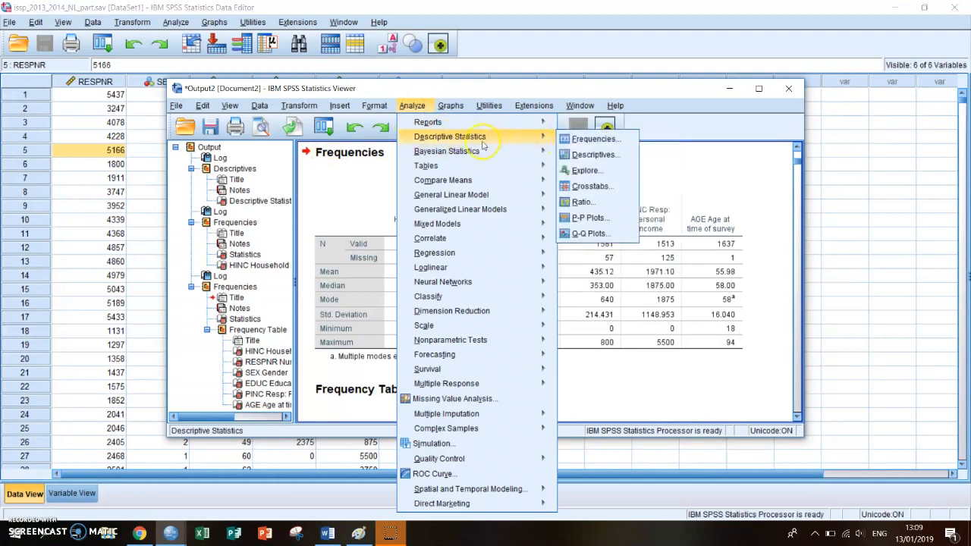
click(595, 156)
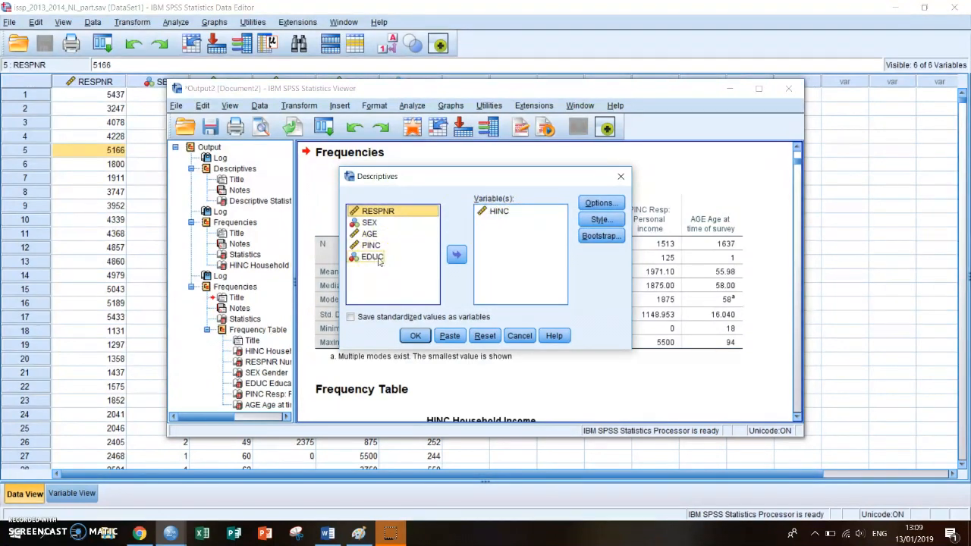
click(457, 254)
click(372, 223)
click(458, 254)
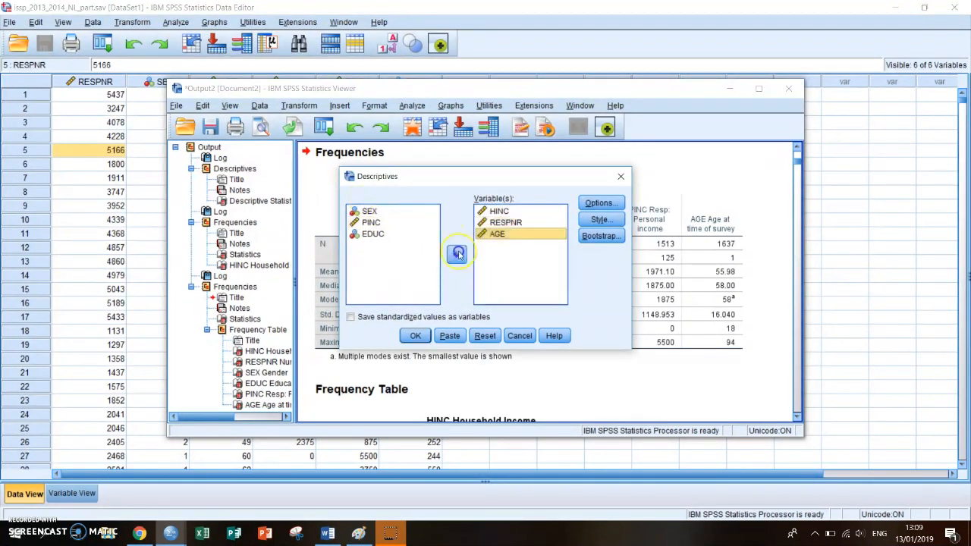
click(371, 223)
click(457, 254)
click(369, 211)
click(457, 254)
click(375, 213)
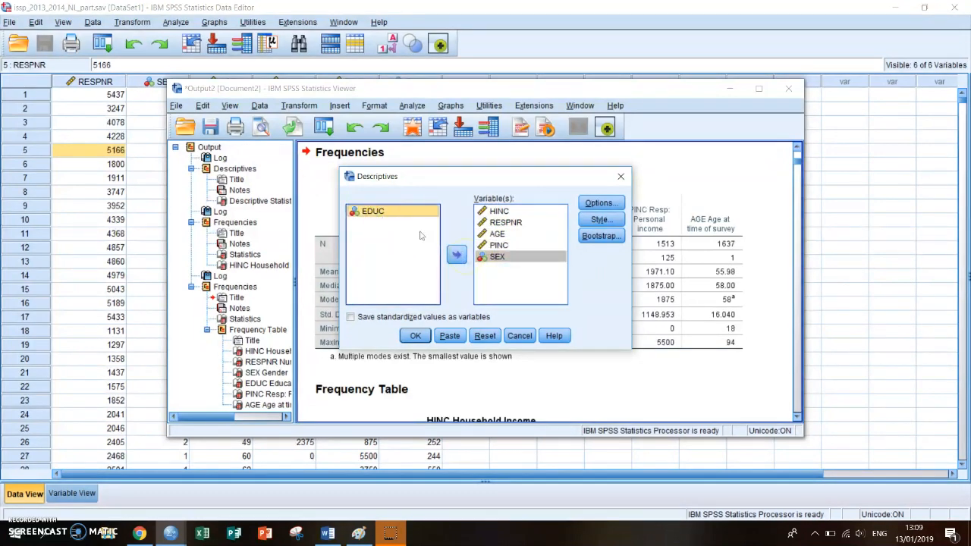
click(456, 254)
Paste the Descriptives analysis as syntax and run the new DESCRIPTIVES command for all six variables from the Syntax Editor.
click(455, 337)
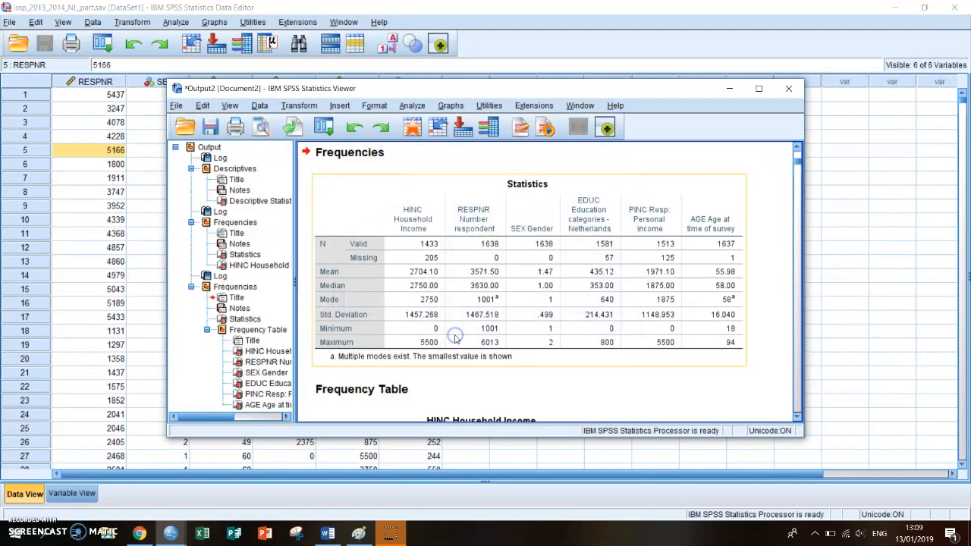
click(170, 534)
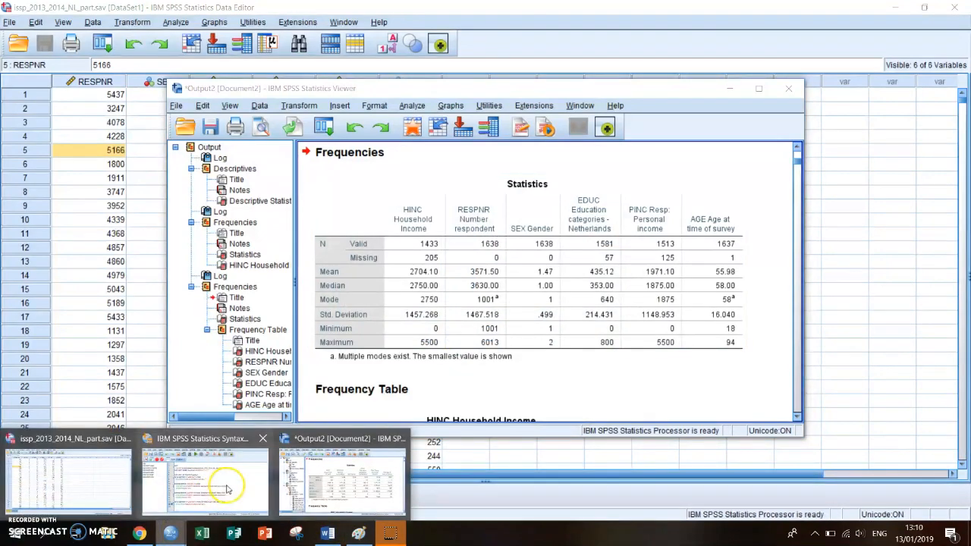
click(226, 490)
click(397, 369)
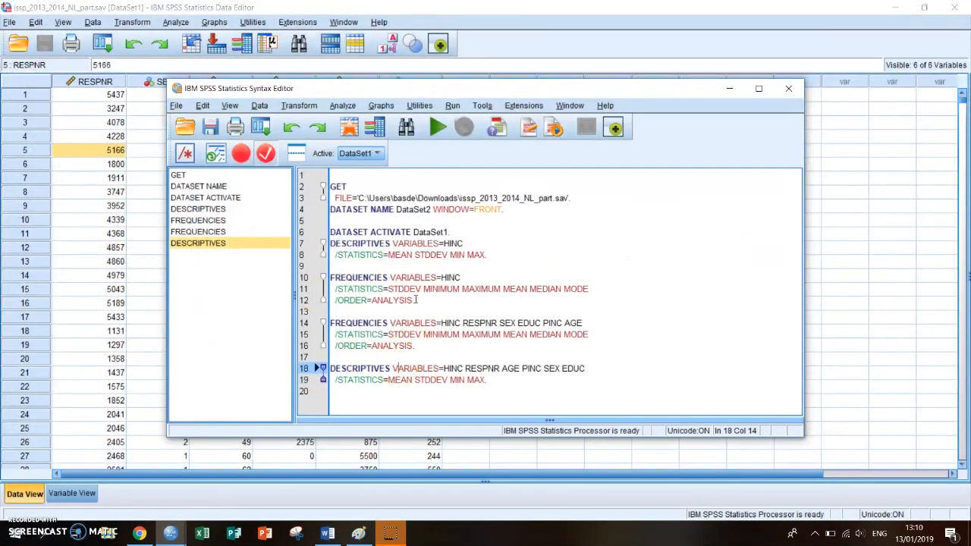
click(439, 133)
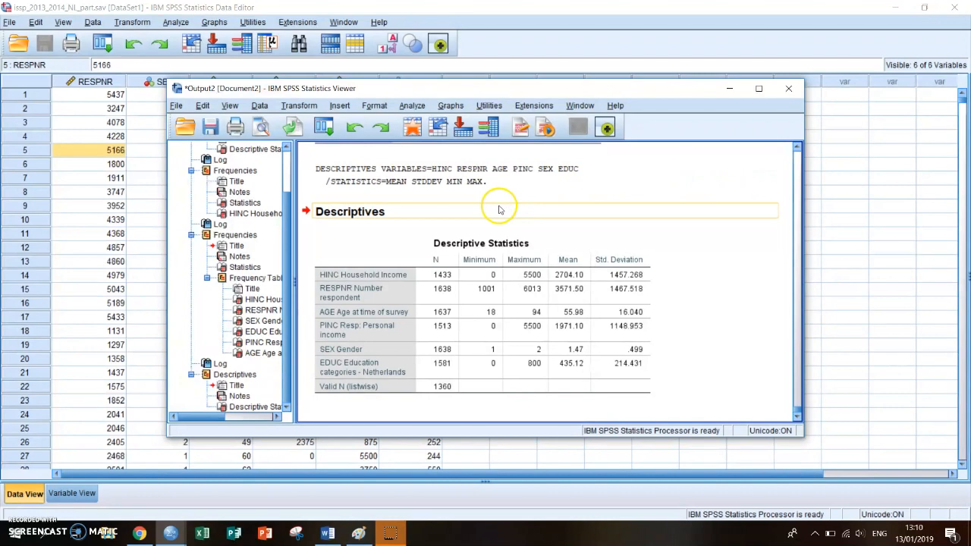
Check the statistics selected for Frequencies and run the analysis directly for all six variables with frequency tables displayed.
click(412, 106)
mouse_move(488, 143)
click(580, 139)
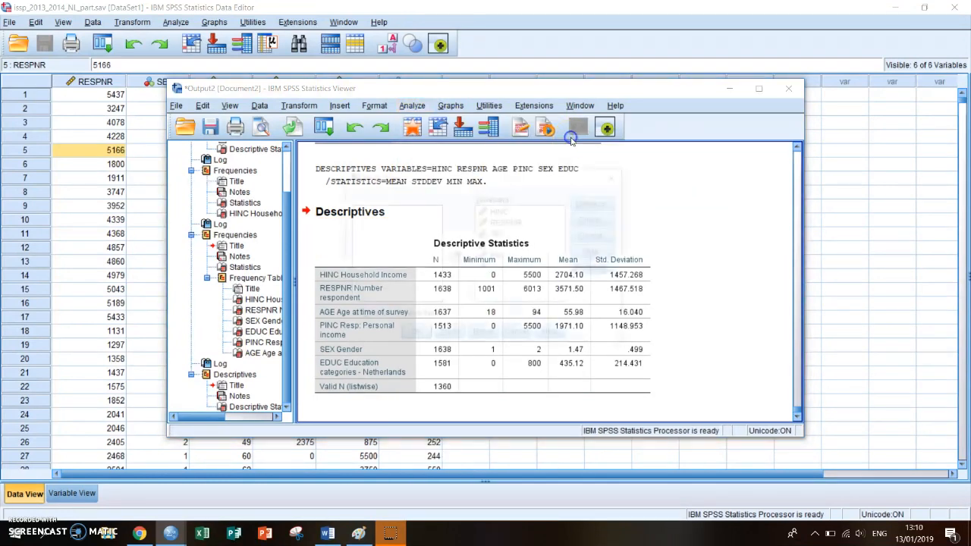
click(611, 205)
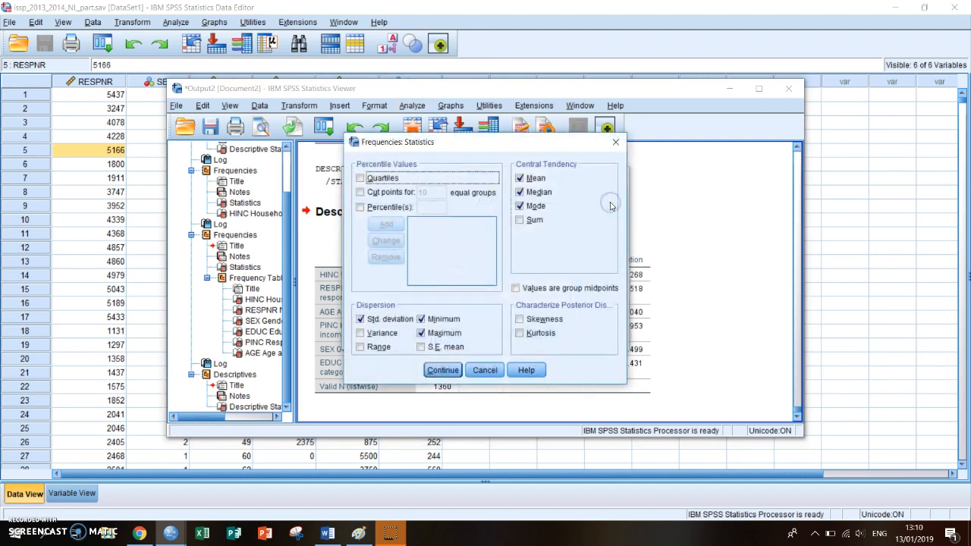
click(616, 142)
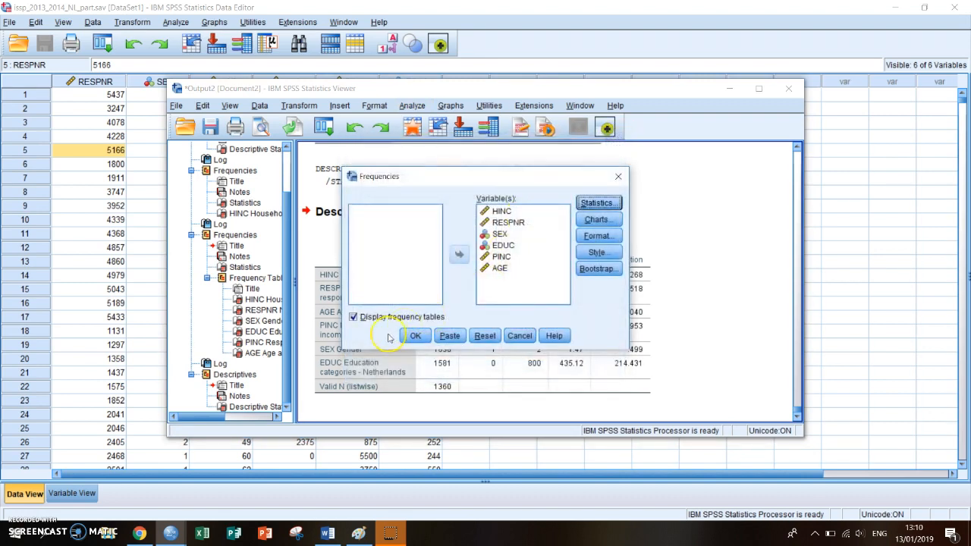
click(412, 336)
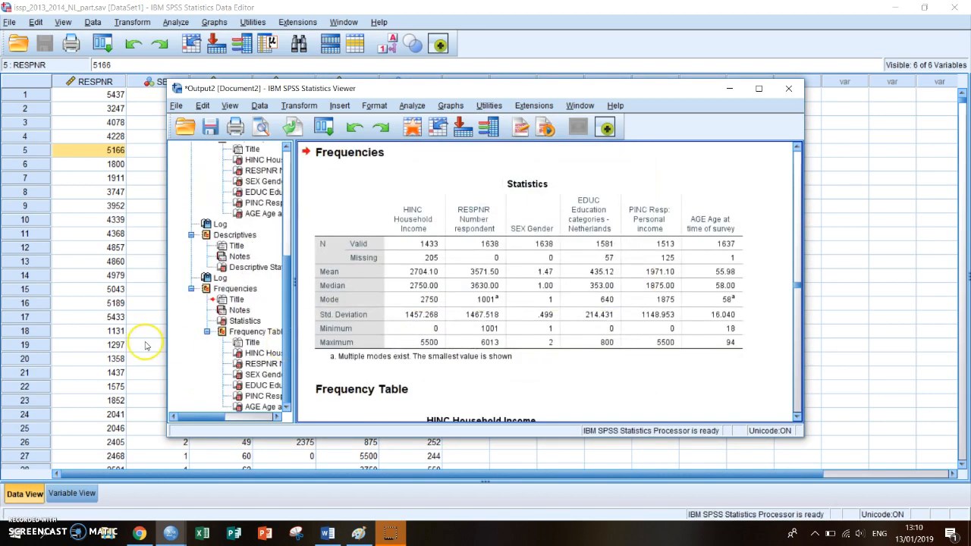
Switch to the Data Editor and inspect the HINC, PINC and EDUC cells around row 19 for missing values.
click(133, 347)
click(278, 345)
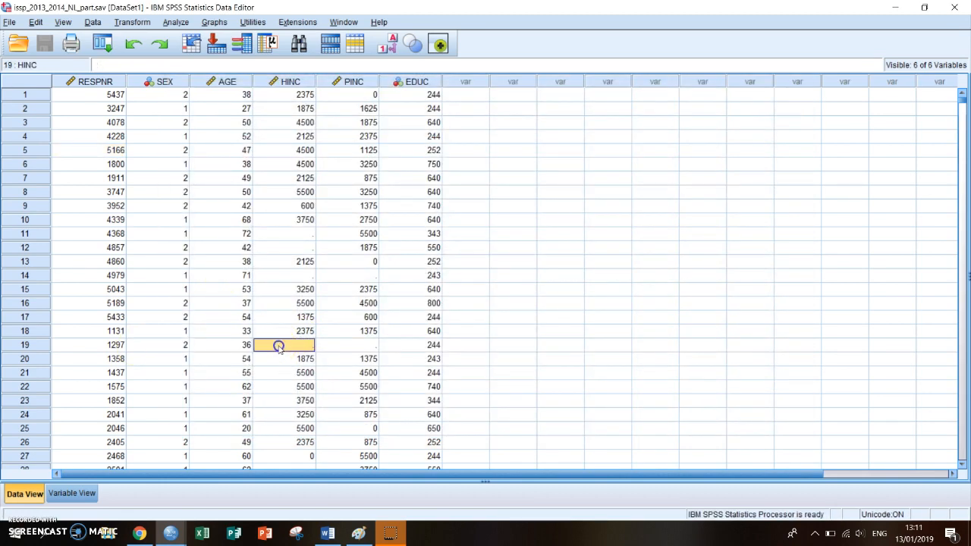
click(363, 346)
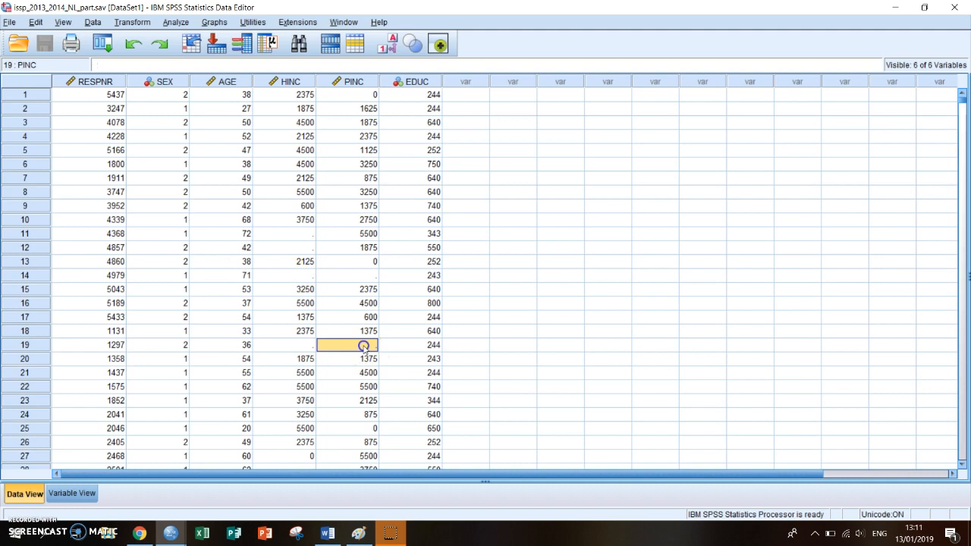
click(415, 357)
click(365, 345)
click(308, 358)
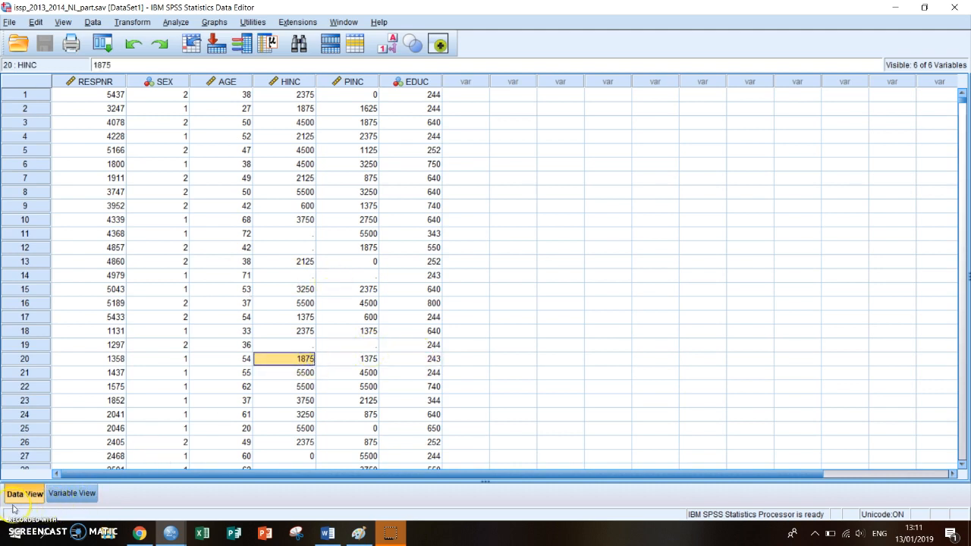